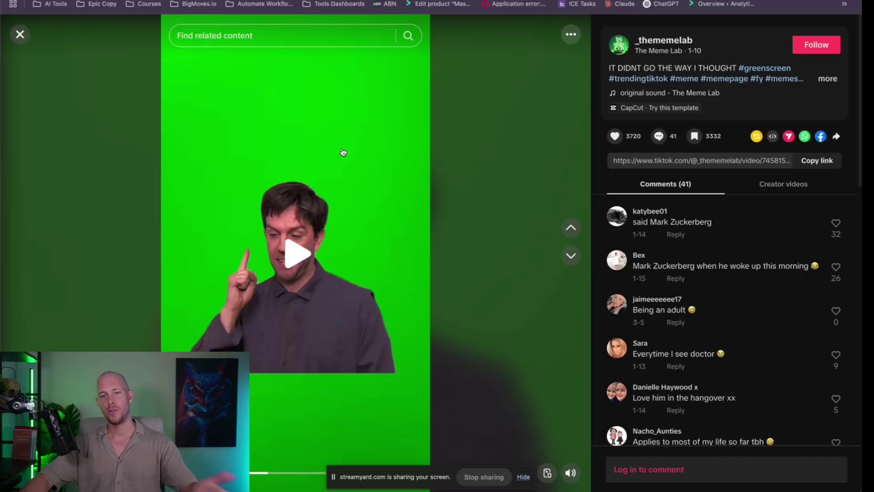
Step: Open the downloaded TikTok meme and play the green-screen 'IT DIDNT GO THE WAY I THOUGHT' clip
{"action": "left_click", "coordinate": [651, 36]}
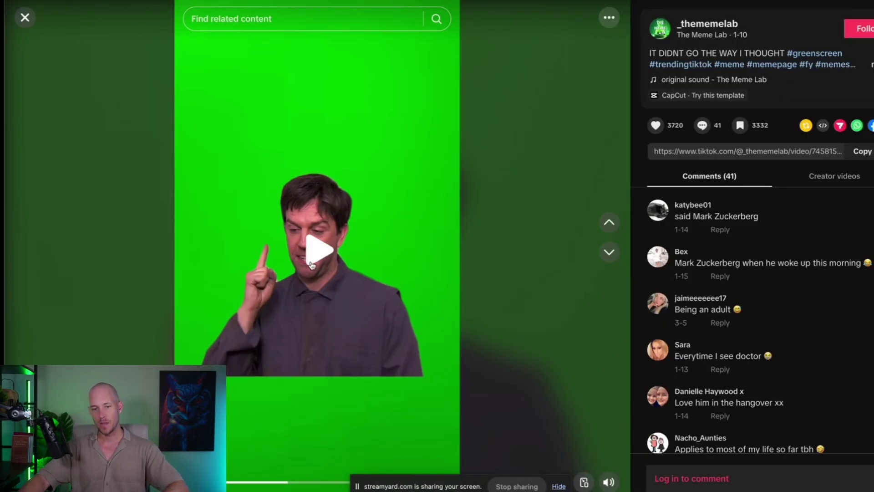
{"action": "left_click", "coordinate": [312, 265]}
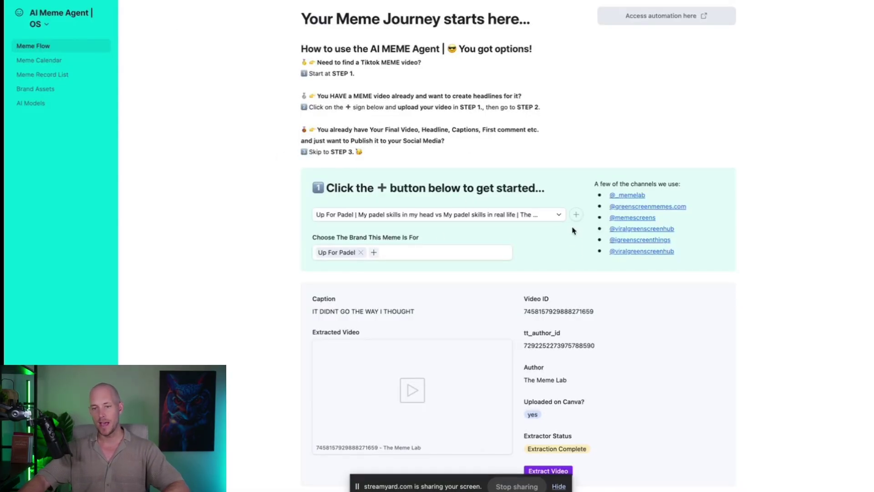
Step: Create a new meme record by pasting and submitting the TikTok video link
{"action": "left_click", "coordinate": [575, 216]}
{"action": "scroll", "coordinate": [474, 211], "scroll_direction": "down", "scroll_amount": 5}
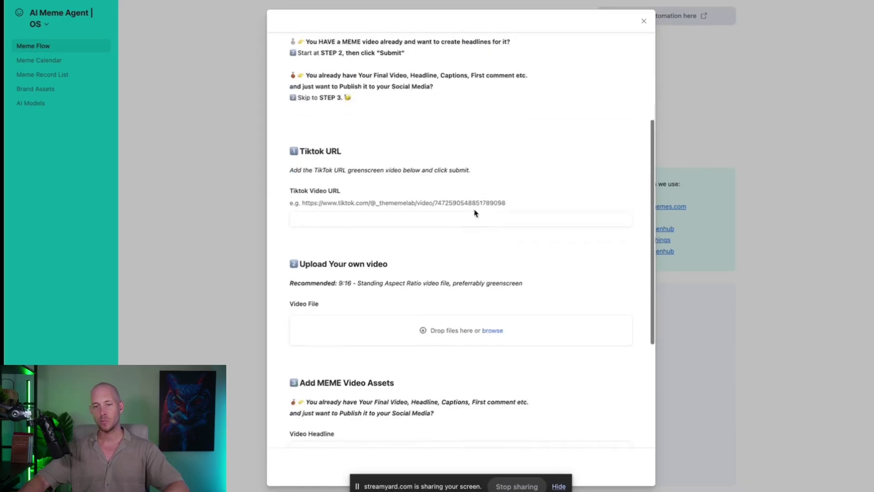
{"action": "left_click", "coordinate": [421, 157]}
{"action": "key", "text": "ctrl+v"}
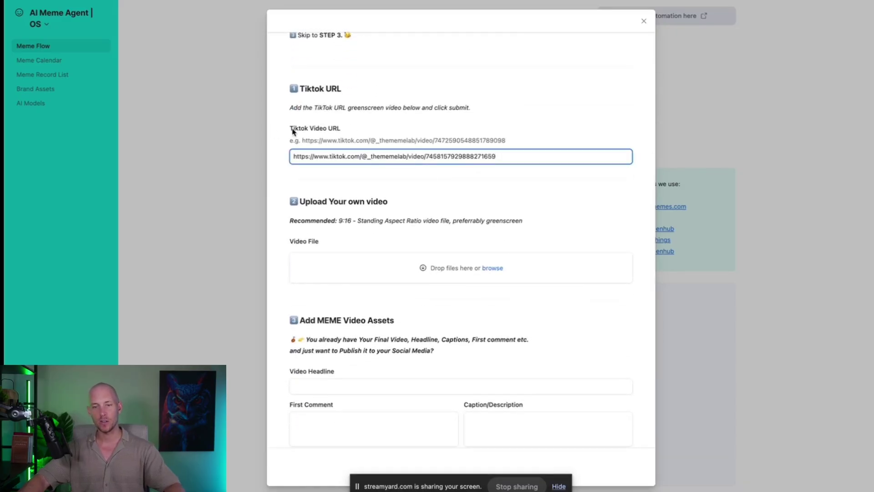
{"action": "scroll", "coordinate": [469, 231], "scroll_direction": "down", "scroll_amount": 3}
{"action": "left_click", "coordinate": [618, 417]}
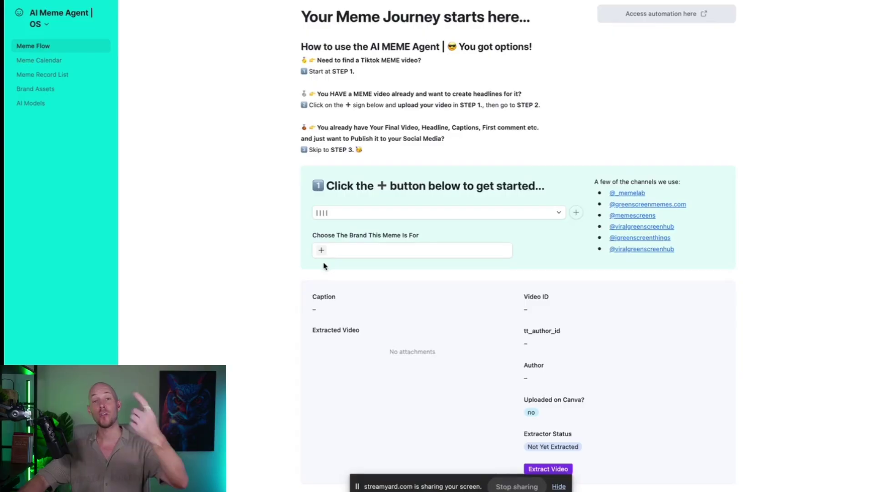
Step: Assign the record to the Up For Padel brand and run Extract Video
{"action": "left_click", "coordinate": [321, 252]}
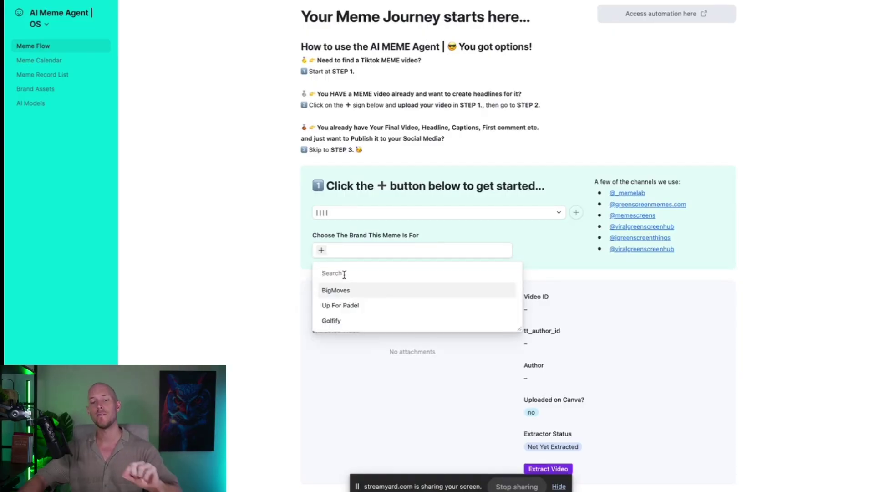
{"action": "left_click", "coordinate": [354, 303]}
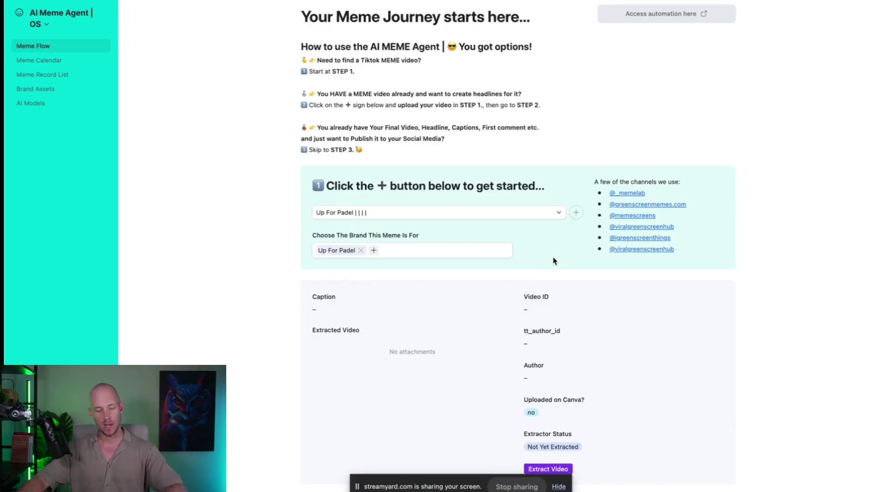
{"action": "scroll", "coordinate": [626, 238], "scroll_direction": "down", "scroll_amount": 5}
{"action": "left_click", "coordinate": [533, 254]}
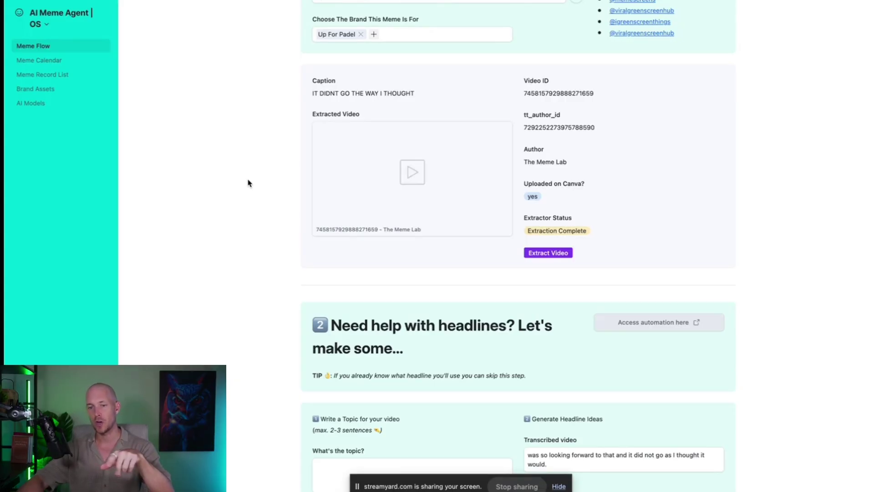
Step: Preview the extracted meme video and review its transcription text
{"action": "left_click", "coordinate": [424, 177]}
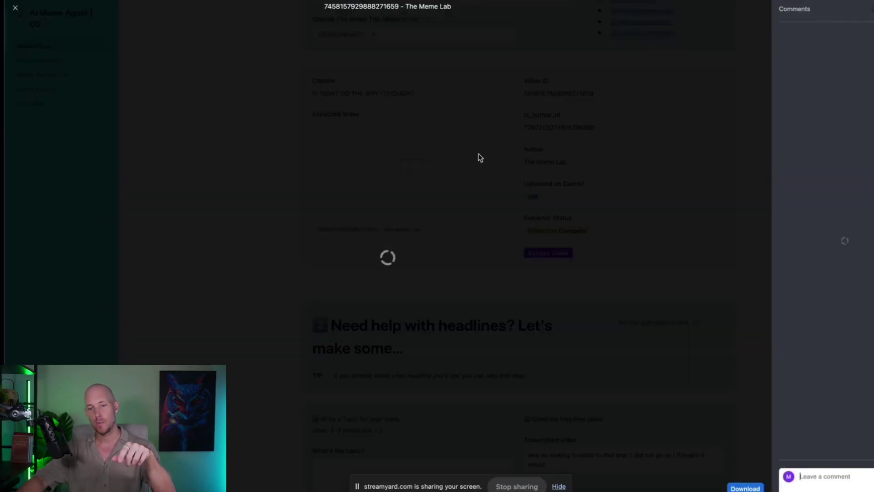
{"action": "key", "text": "Escape"}
{"action": "scroll", "coordinate": [354, 202], "scroll_direction": "down", "scroll_amount": 5}
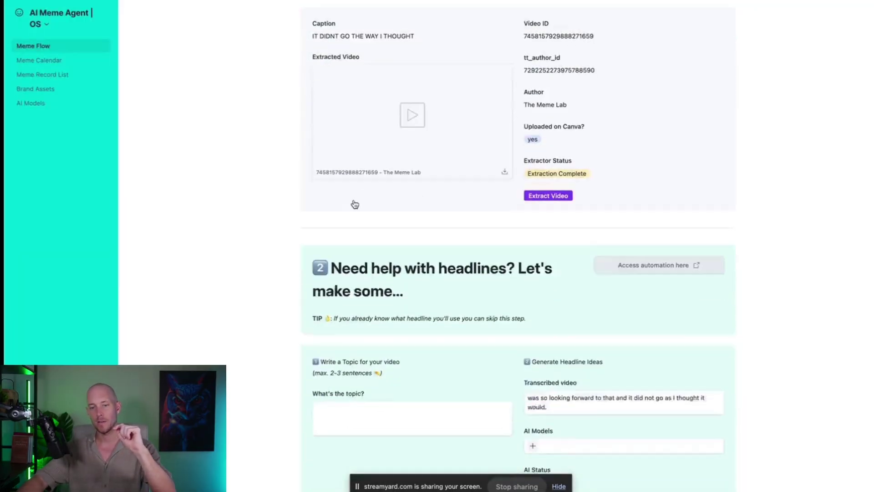
{"action": "left_click_drag", "start_coordinate": [528, 213], "coordinate": [546, 221]}
{"action": "left_click", "coordinate": [545, 220]}
{"action": "triple_click", "coordinate": [546, 221]}
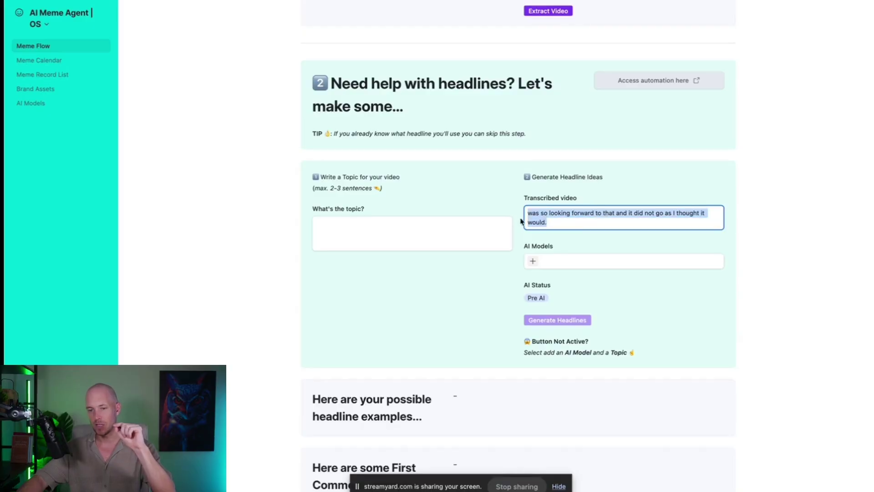
{"action": "left_click", "coordinate": [357, 271]}
Step: Enter the topic 'padel.', choose anthropic/claude-3.7-sonnet, and generate headline ideas
{"action": "left_click", "coordinate": [390, 225]}
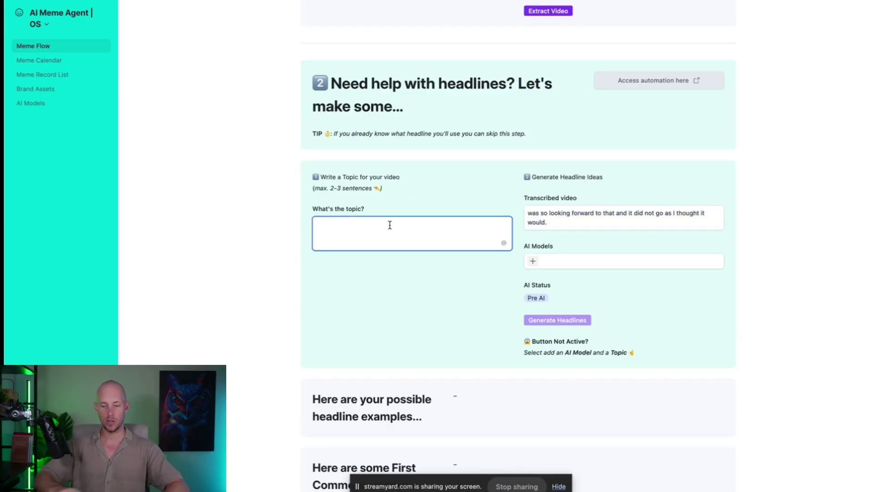
{"action": "type", "text": "padel."}
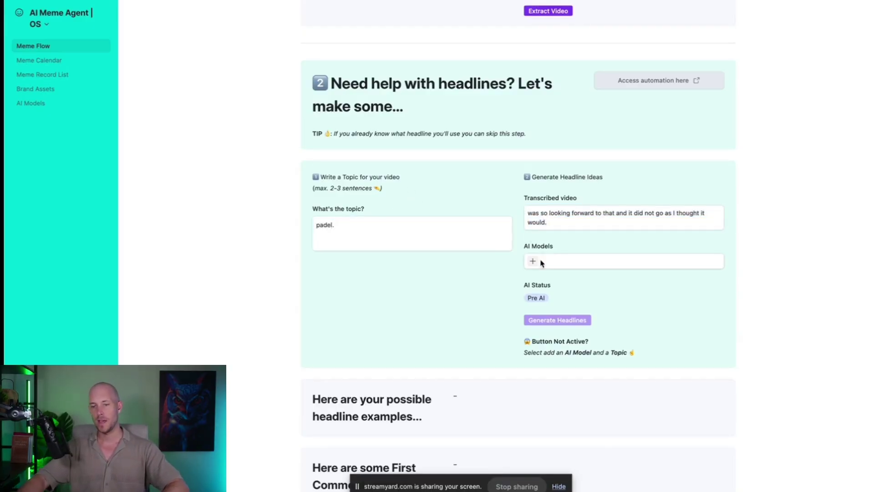
{"action": "left_click", "coordinate": [532, 261]}
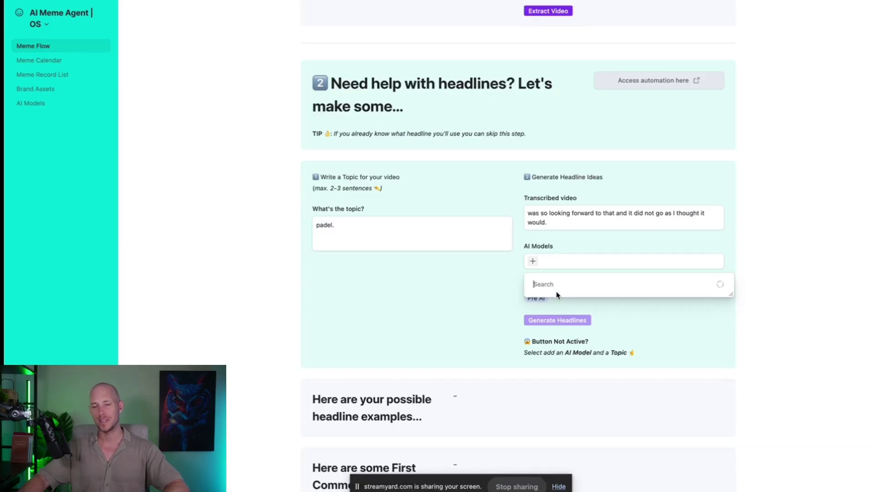
{"action": "left_click", "coordinate": [616, 317]}
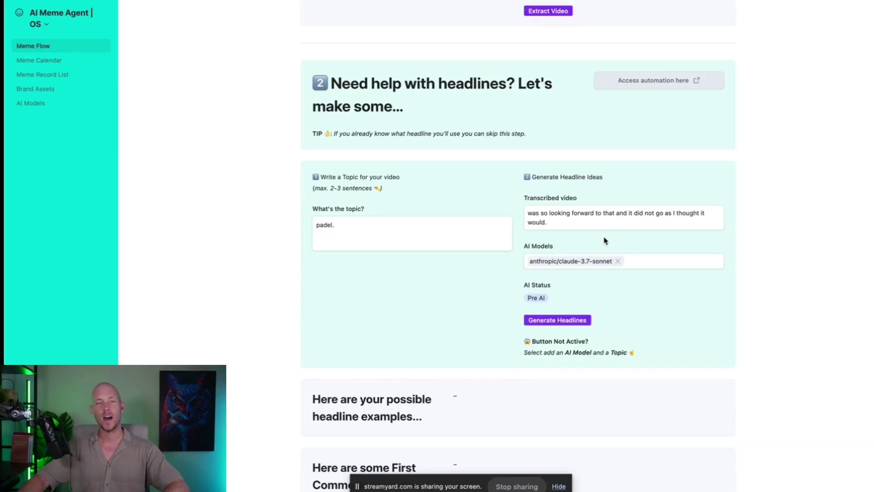
{"action": "left_click", "coordinate": [557, 320]}
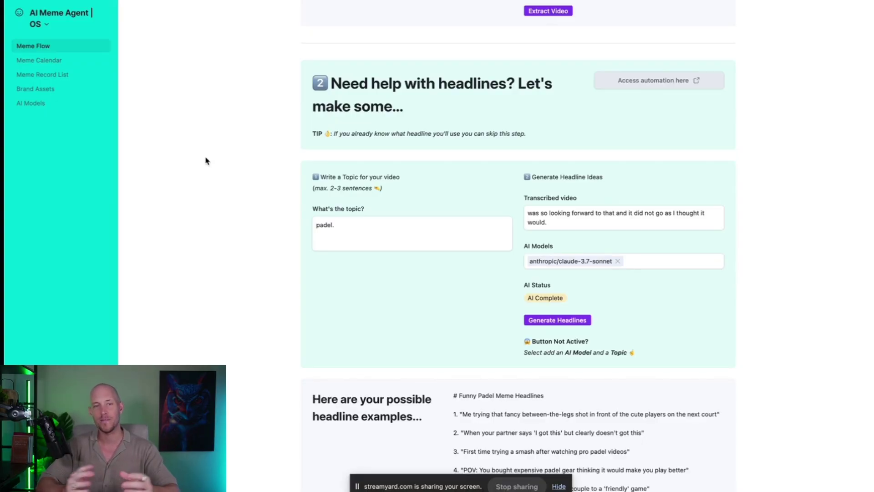
{"action": "scroll", "coordinate": [205, 161], "scroll_direction": "down", "scroll_amount": 6}
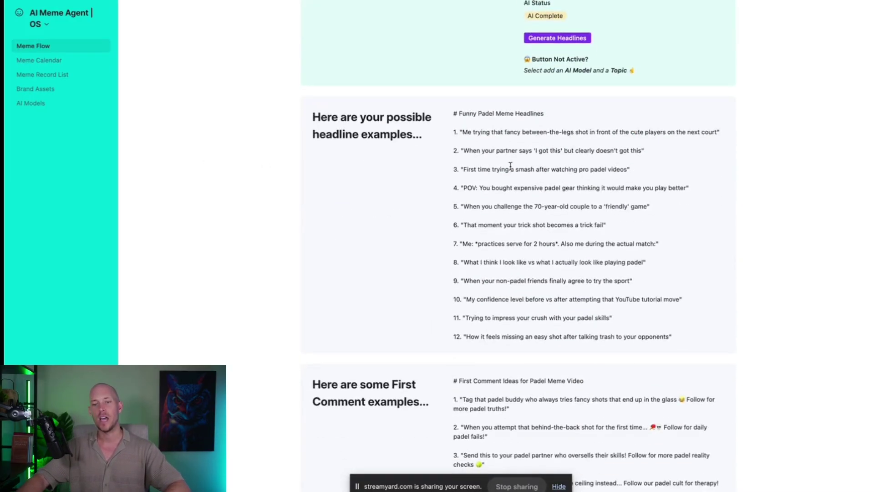
{"action": "triple_click", "coordinate": [510, 167]}
{"action": "left_click", "coordinate": [496, 187]}
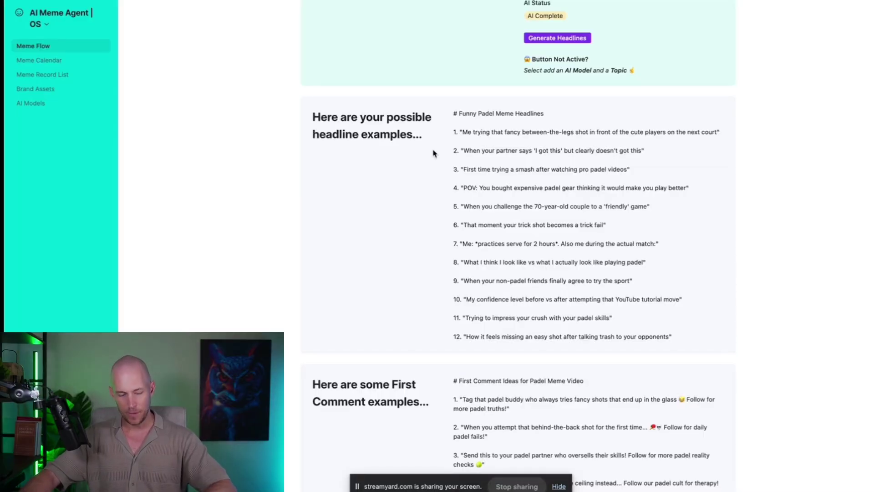
{"action": "scroll", "coordinate": [435, 157], "scroll_direction": "up", "scroll_amount": 6}
{"action": "scroll", "coordinate": [487, 213], "scroll_direction": "down", "scroll_amount": 3}
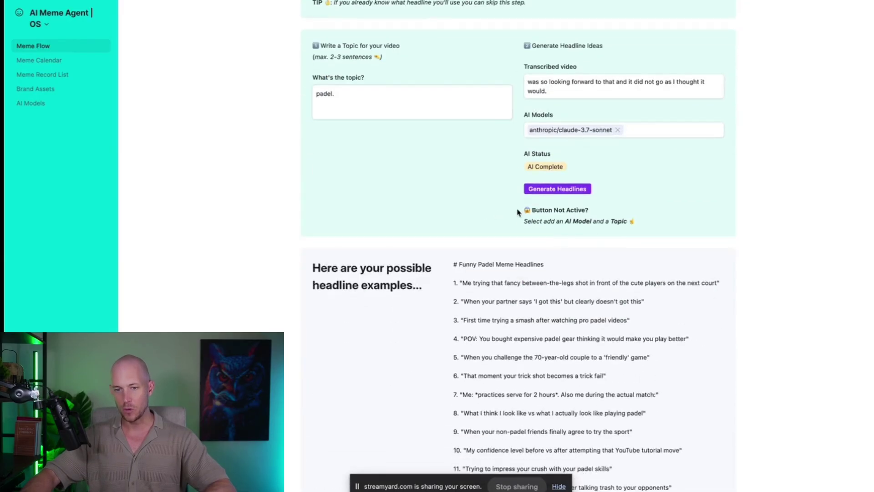
{"action": "scroll", "coordinate": [519, 211], "scroll_direction": "up", "scroll_amount": 1}
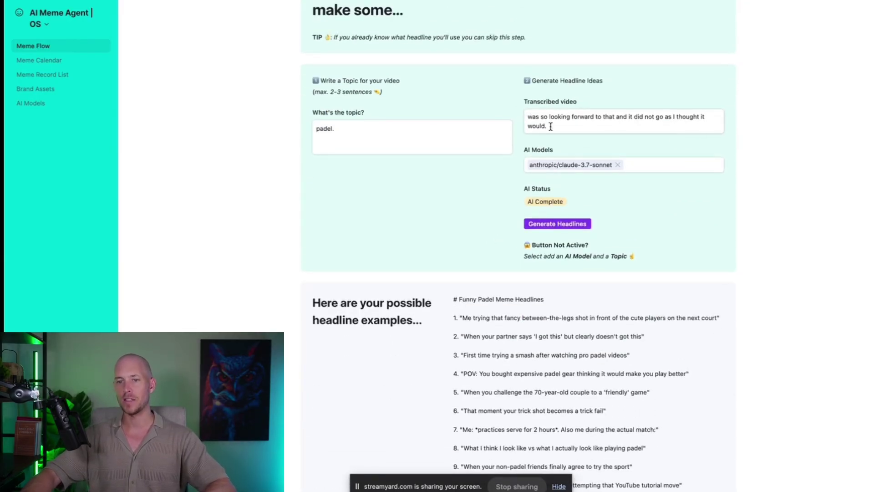
{"action": "scroll", "coordinate": [551, 126], "scroll_direction": "down", "scroll_amount": 5}
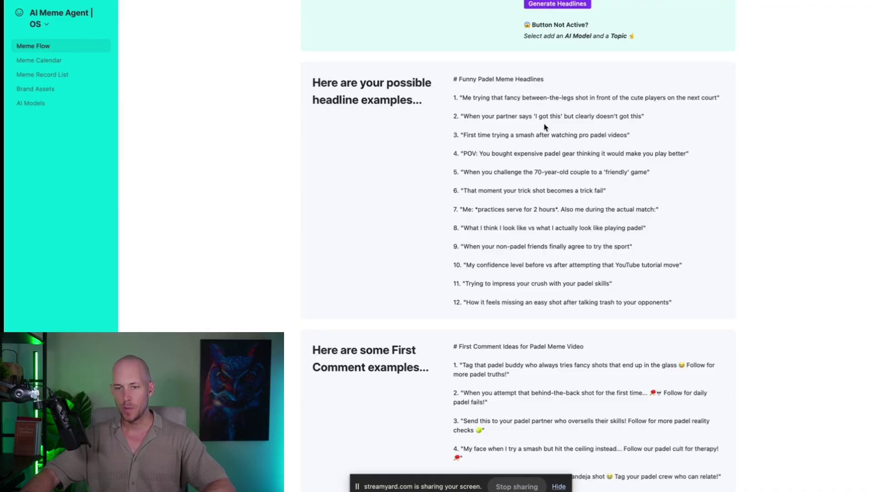
{"action": "left_click_drag", "start_coordinate": [462, 134], "coordinate": [605, 136]}
{"action": "left_click", "coordinate": [493, 186]}
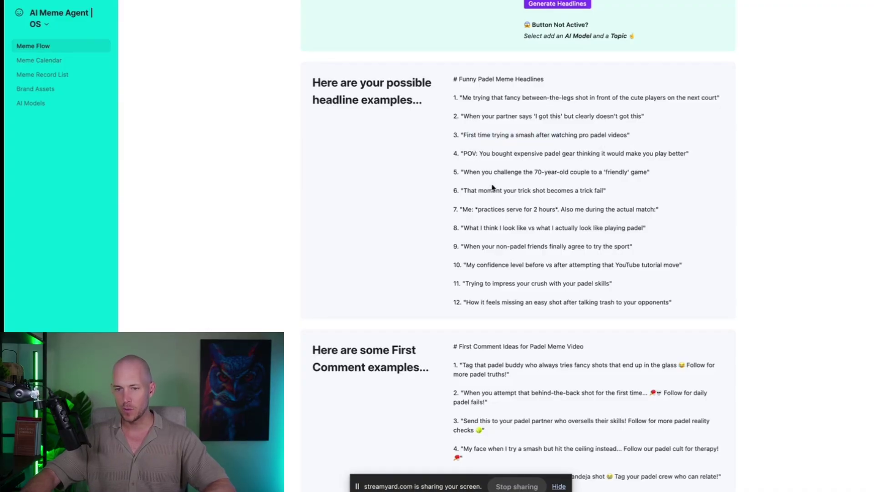
{"action": "left_click_drag", "start_coordinate": [471, 156], "coordinate": [639, 156]}
{"action": "left_click", "coordinate": [639, 155]}
{"action": "left_click_drag", "start_coordinate": [488, 208], "coordinate": [563, 208]}
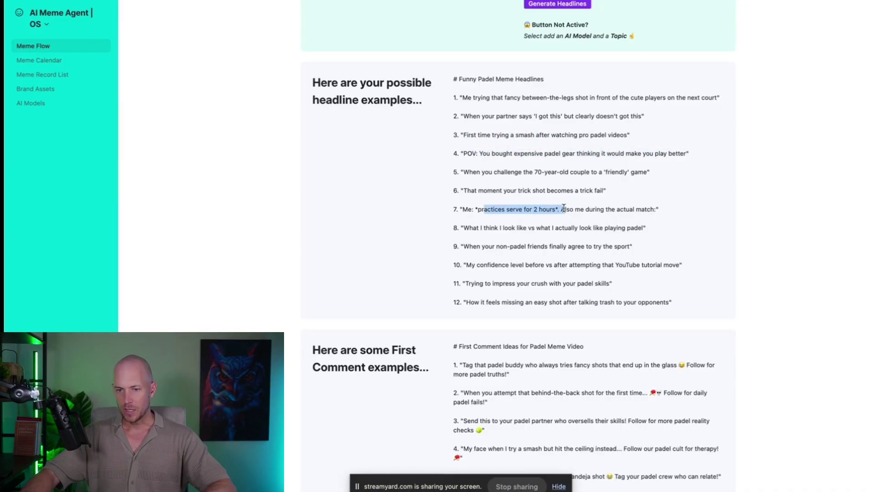
{"action": "left_click", "coordinate": [564, 208]}
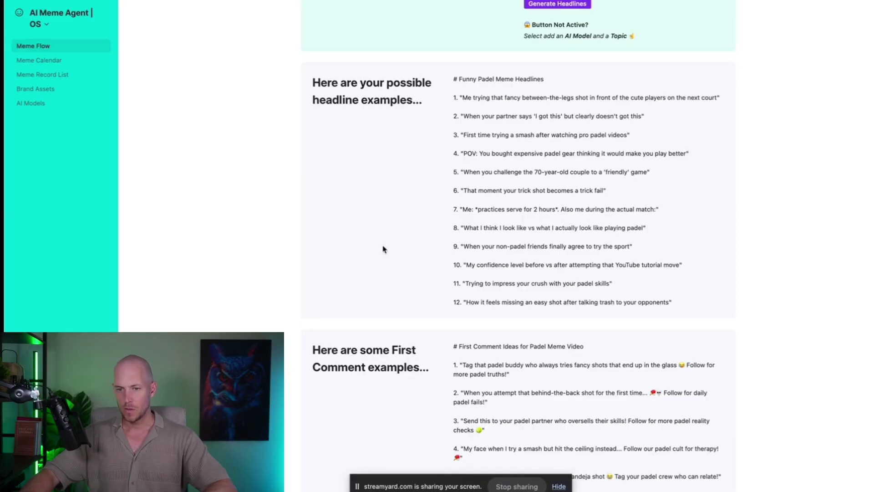
{"action": "left_click_drag", "start_coordinate": [454, 228], "coordinate": [537, 236]}
{"action": "left_click", "coordinate": [552, 232]}
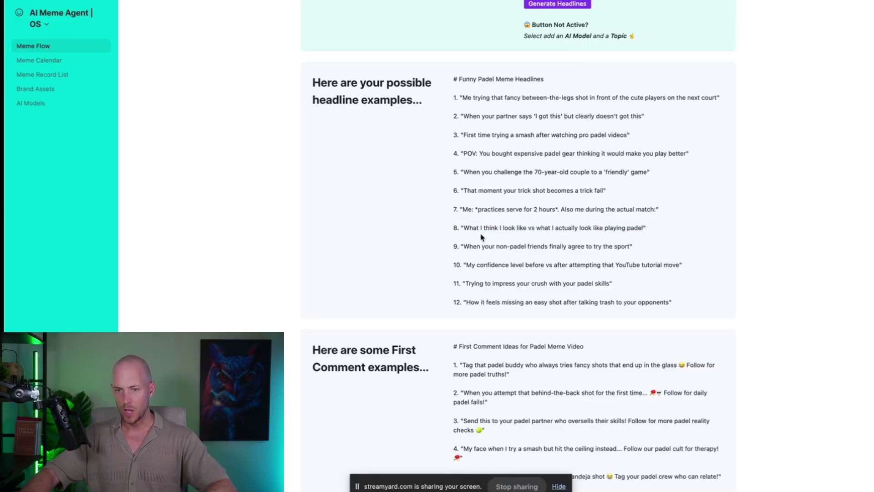
{"action": "left_click_drag", "start_coordinate": [466, 229], "coordinate": [611, 225]}
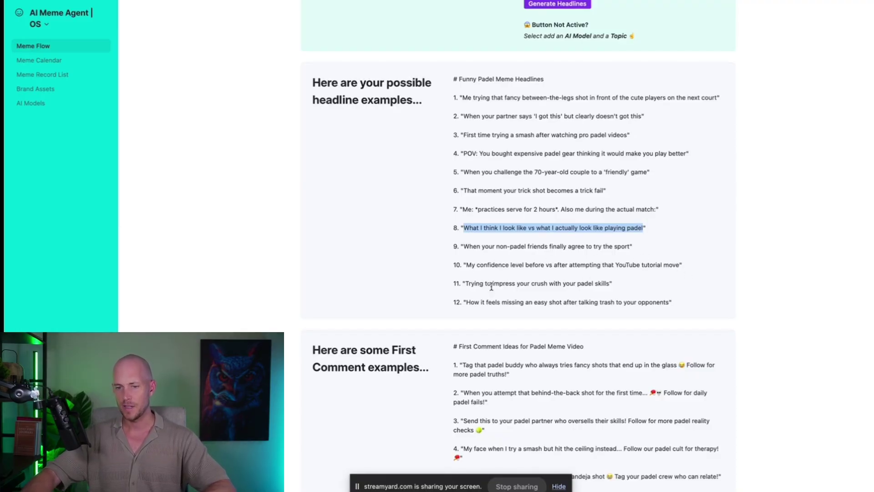
{"action": "left_click", "coordinate": [524, 286]}
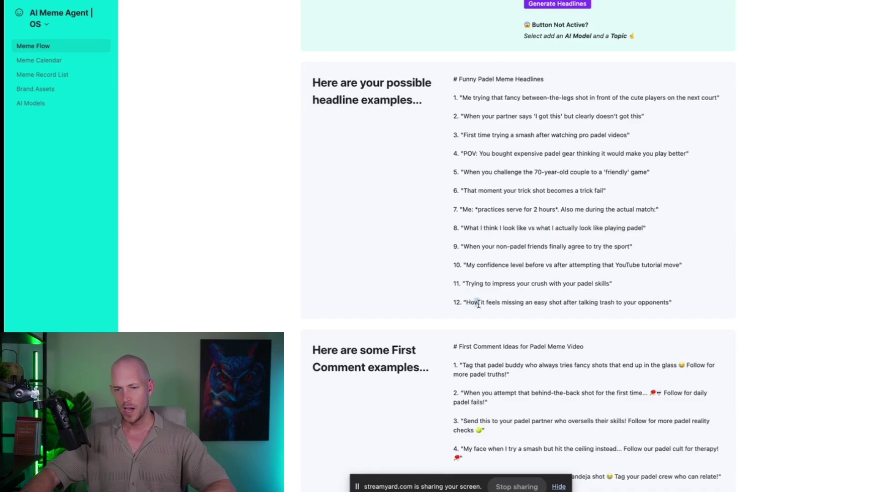
{"action": "left_click_drag", "start_coordinate": [478, 303], "coordinate": [667, 304]}
{"action": "left_click", "coordinate": [764, 308]}
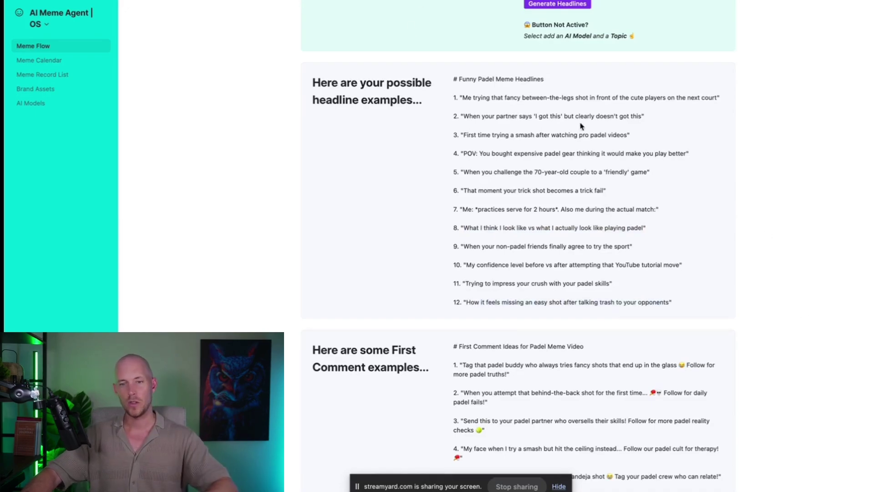
{"action": "key", "text": "ctrl+Tab"}
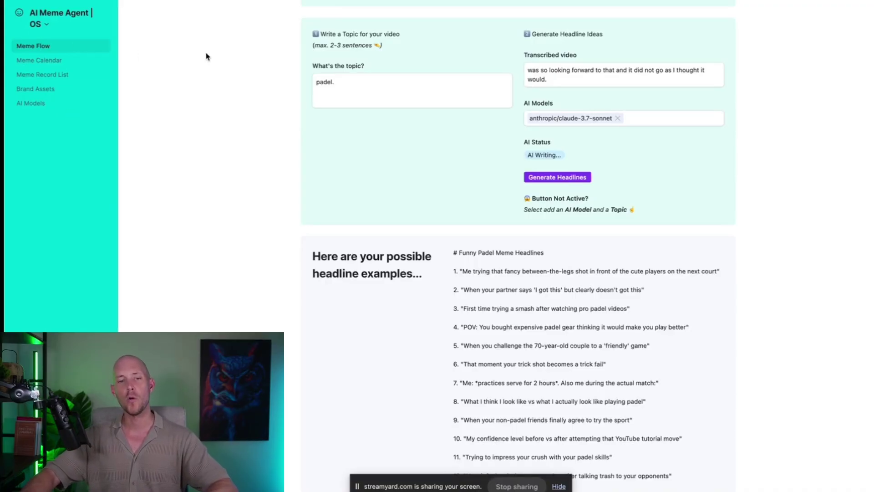
Step: Switch from the padel-skills record to the IT DIDNT GO THE WAY I THOUGHT record
{"action": "scroll", "coordinate": [207, 56], "scroll_direction": "up", "scroll_amount": 10}
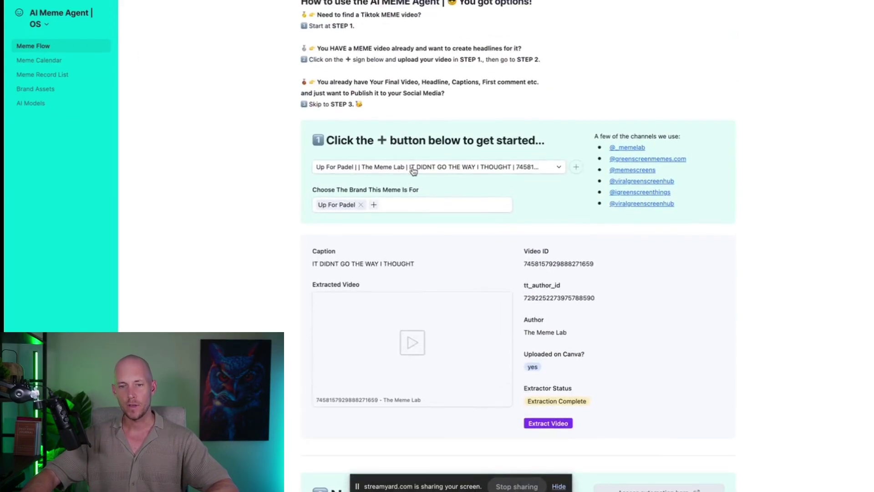
{"action": "left_click", "coordinate": [414, 171]}
{"action": "left_click", "coordinate": [441, 226]}
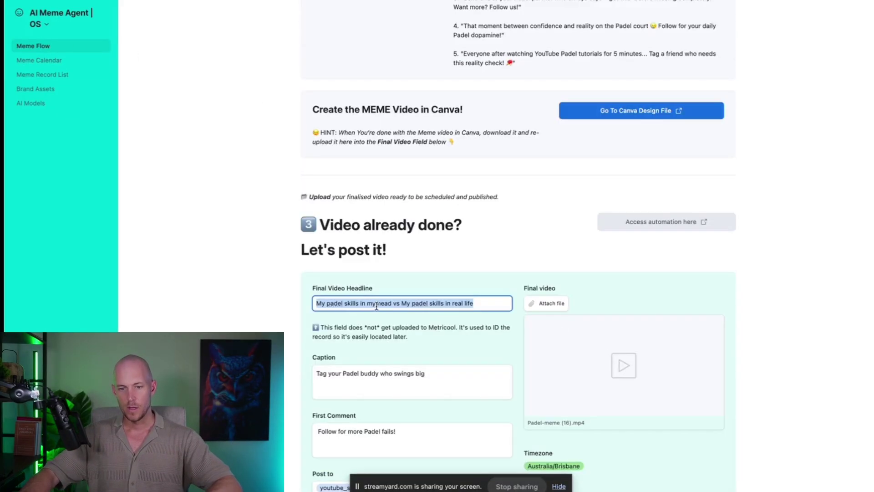
{"action": "scroll", "coordinate": [318, 159], "scroll_direction": "up", "scroll_amount": 2}
{"action": "left_click", "coordinate": [397, 215]}
{"action": "left_click", "coordinate": [392, 251]}
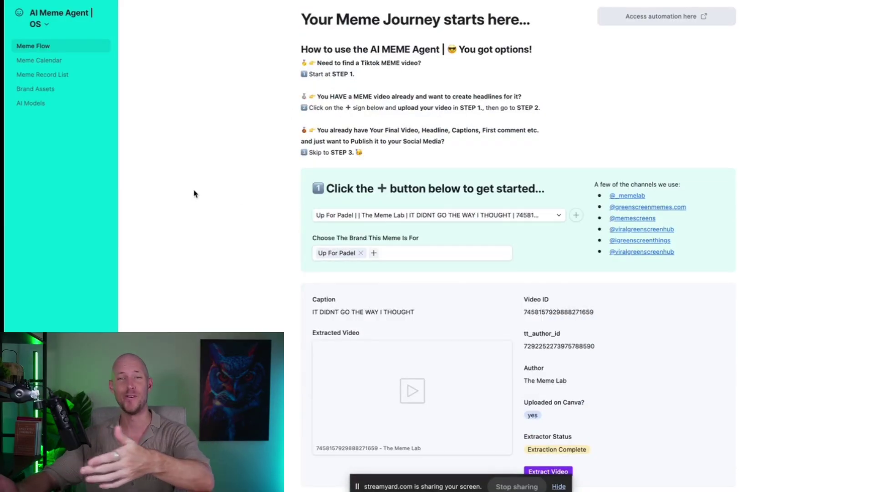
Step: Paste the copied headline into the Final Video Headline field
{"action": "scroll", "coordinate": [244, 191], "scroll_direction": "down", "scroll_amount": 15}
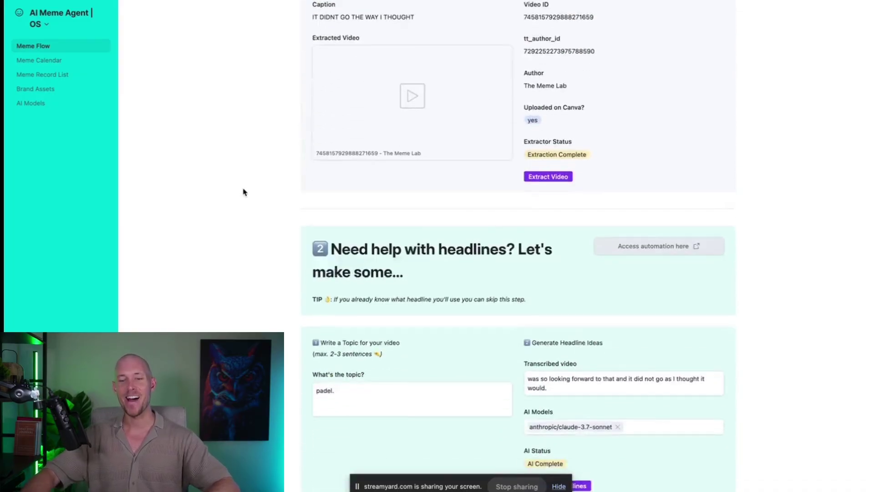
{"action": "scroll", "coordinate": [255, 188], "scroll_direction": "down", "scroll_amount": 13}
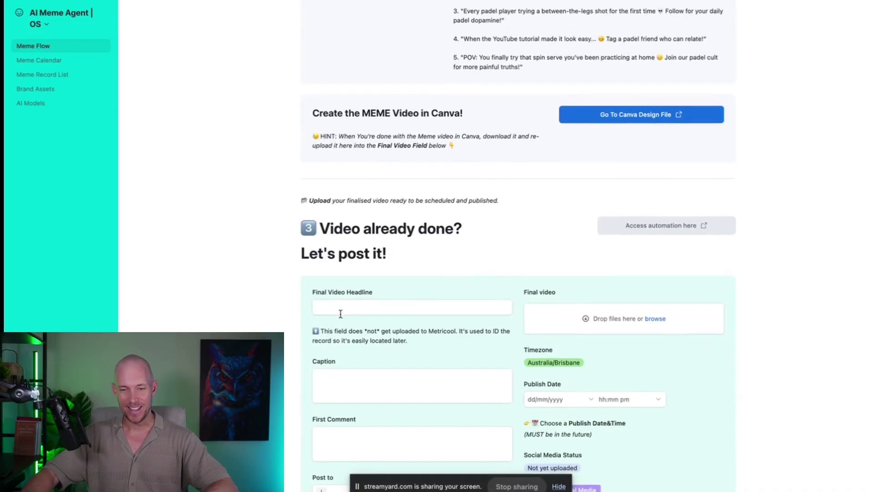
{"action": "left_click", "coordinate": [341, 309]}
{"action": "type", "text": "My padel skills in my head vs. padel reality to real life"}
{"action": "scroll", "coordinate": [320, 217], "scroll_direction": "up", "scroll_amount": 5}
{"action": "scroll", "coordinate": [321, 218], "scroll_direction": "up", "scroll_amount": 6}
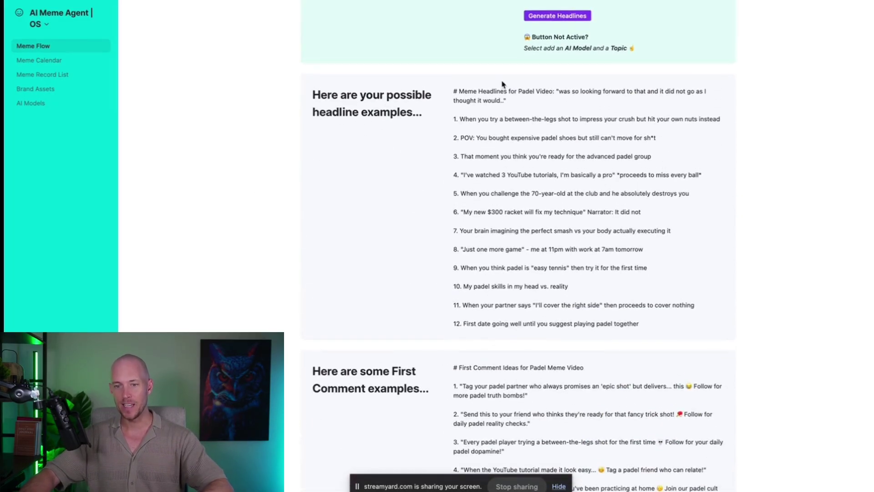
Step: Read through the headline ideas, highlighting headlines 4, 7 and 10
{"action": "scroll", "coordinate": [422, 209], "scroll_direction": "up", "scroll_amount": 4}
{"action": "scroll", "coordinate": [421, 211], "scroll_direction": "down", "scroll_amount": 4}
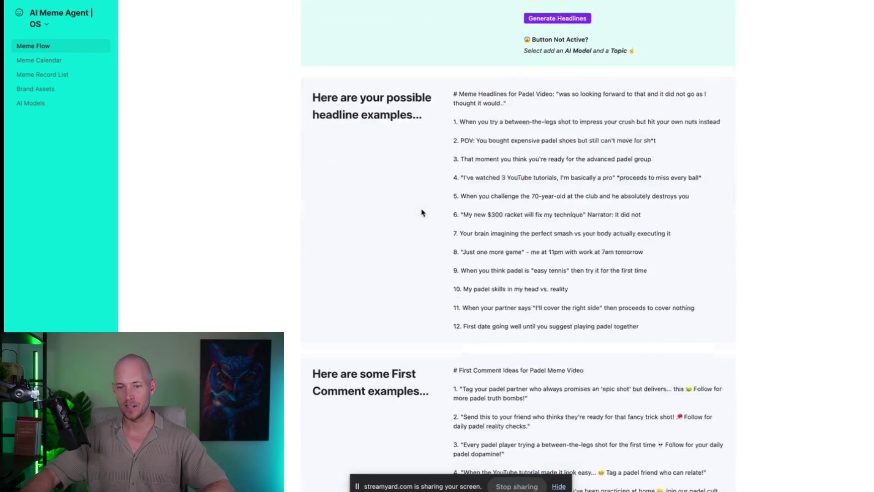
{"action": "left_click_drag", "start_coordinate": [475, 130], "coordinate": [630, 129]}
{"action": "left_click", "coordinate": [517, 151]}
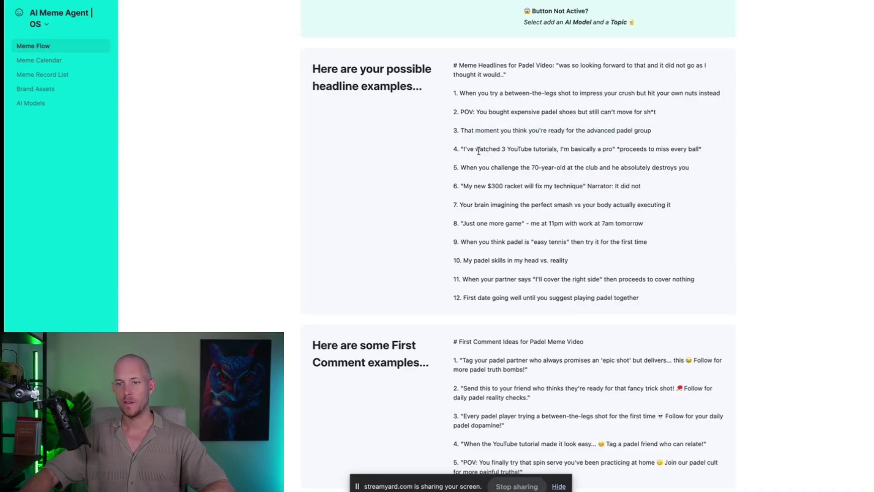
{"action": "left_click_drag", "start_coordinate": [474, 149], "coordinate": [562, 149]}
{"action": "left_click", "coordinate": [483, 182]}
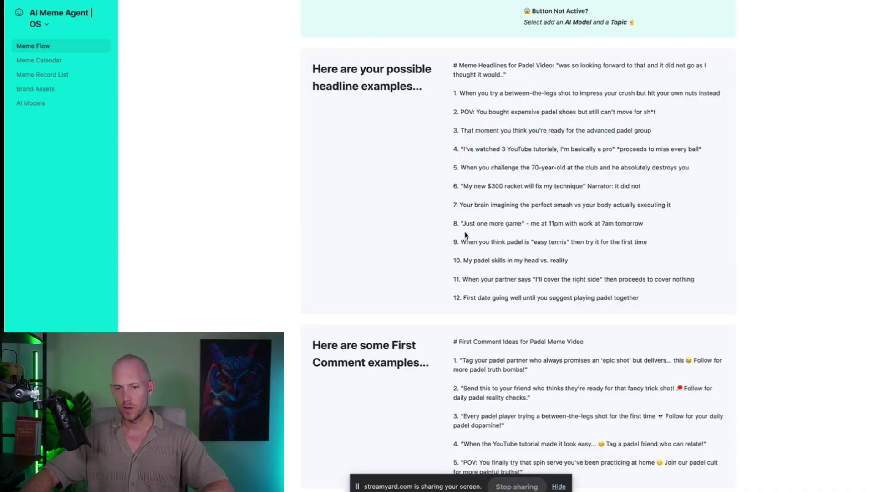
{"action": "left_click_drag", "start_coordinate": [490, 205], "coordinate": [607, 206]}
{"action": "left_click", "coordinate": [492, 220]}
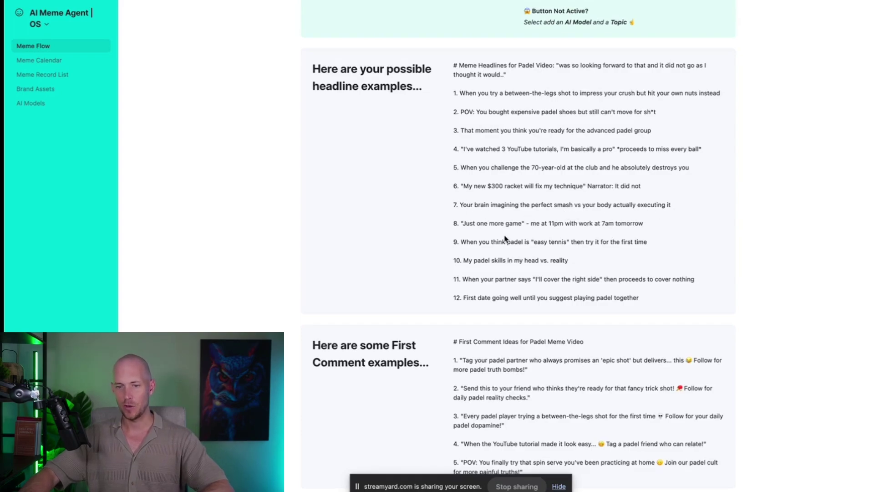
{"action": "left_click_drag", "start_coordinate": [449, 207], "coordinate": [706, 211]}
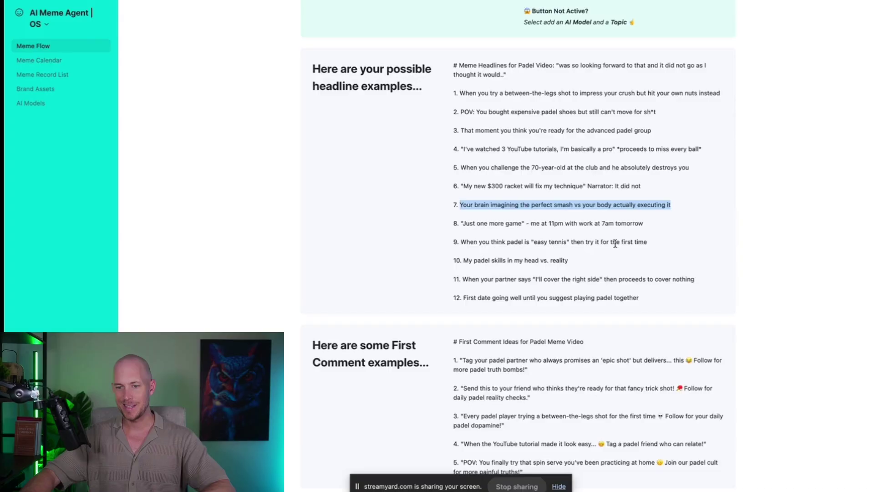
{"action": "triple_click", "coordinate": [473, 264]}
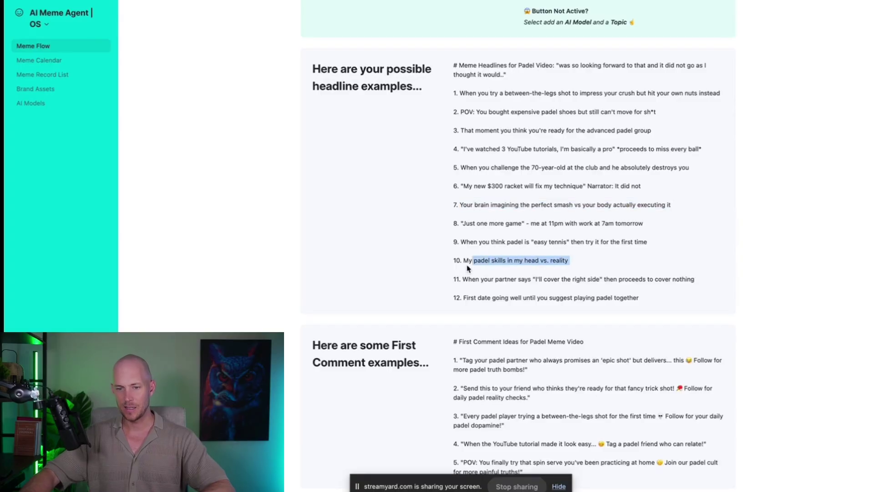
{"action": "left_click", "coordinate": [468, 264]}
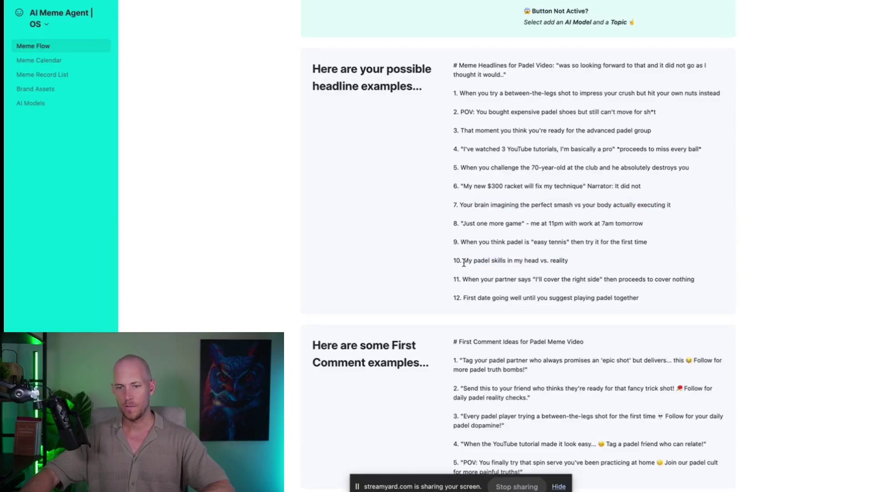
{"action": "left_click_drag", "start_coordinate": [464, 264], "coordinate": [619, 266]}
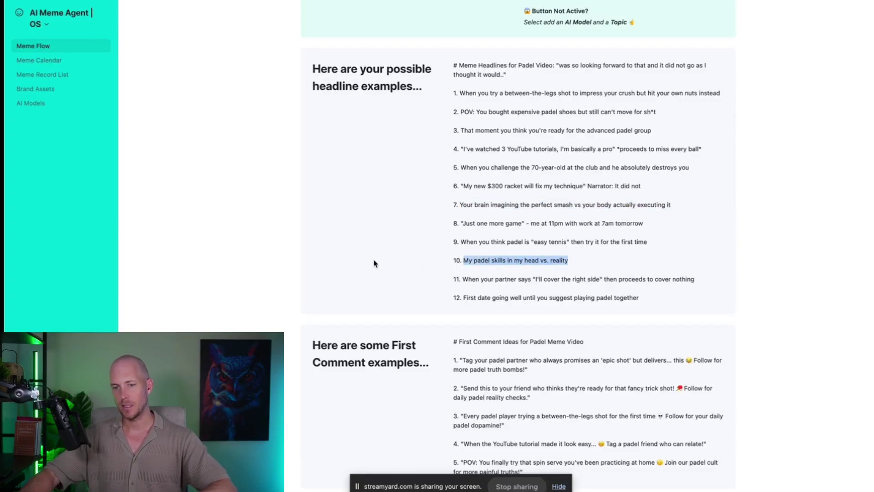
Step: Copy the 'My padel skills in my head vs real life' headline and open the Canva design
{"action": "scroll", "coordinate": [372, 263], "scroll_direction": "down", "scroll_amount": 9}
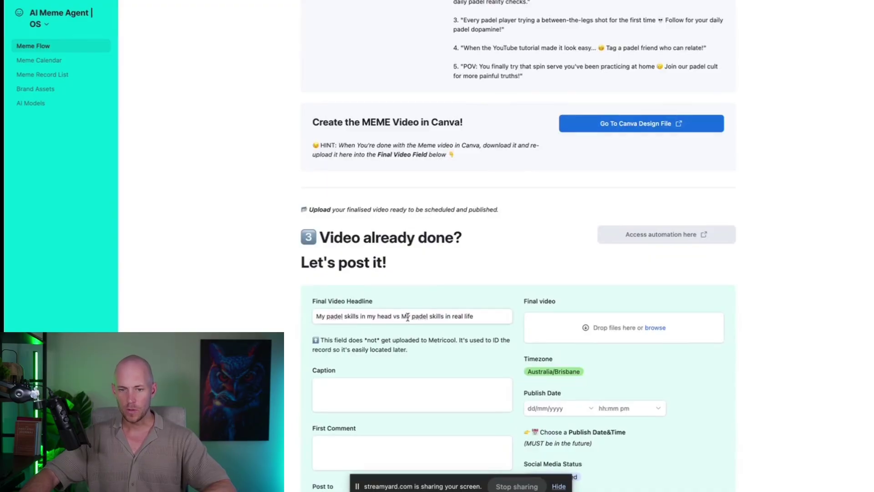
{"action": "scroll", "coordinate": [377, 318], "scroll_direction": "up", "scroll_amount": 2}
{"action": "scroll", "coordinate": [389, 293], "scroll_direction": "down", "scroll_amount": 5}
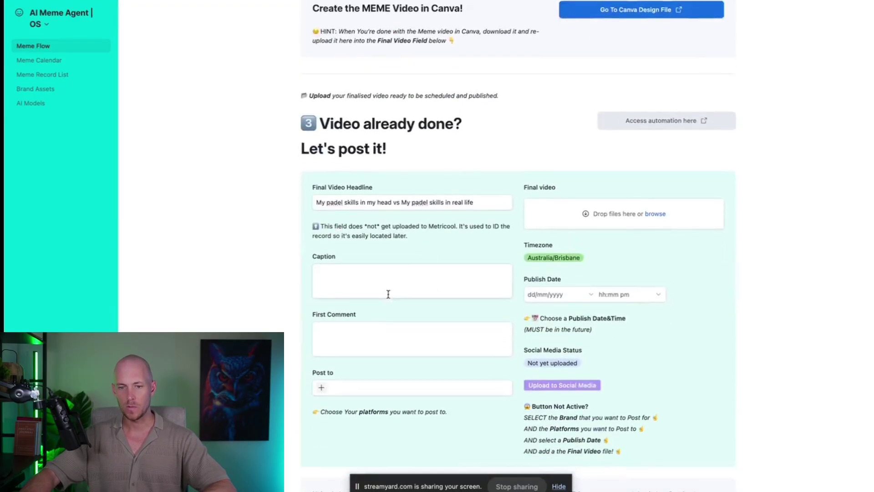
{"action": "scroll", "coordinate": [437, 173], "scroll_direction": "up", "scroll_amount": 1}
{"action": "left_click", "coordinate": [380, 202]}
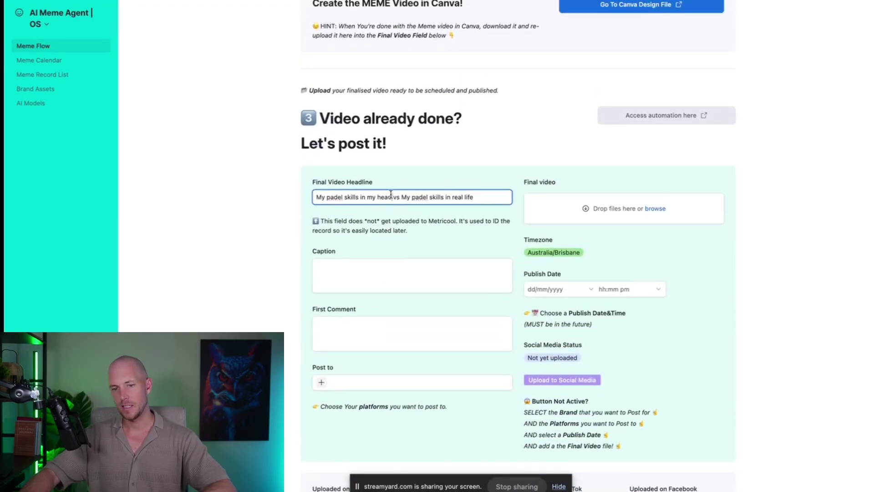
{"action": "triple_click", "coordinate": [391, 196]}
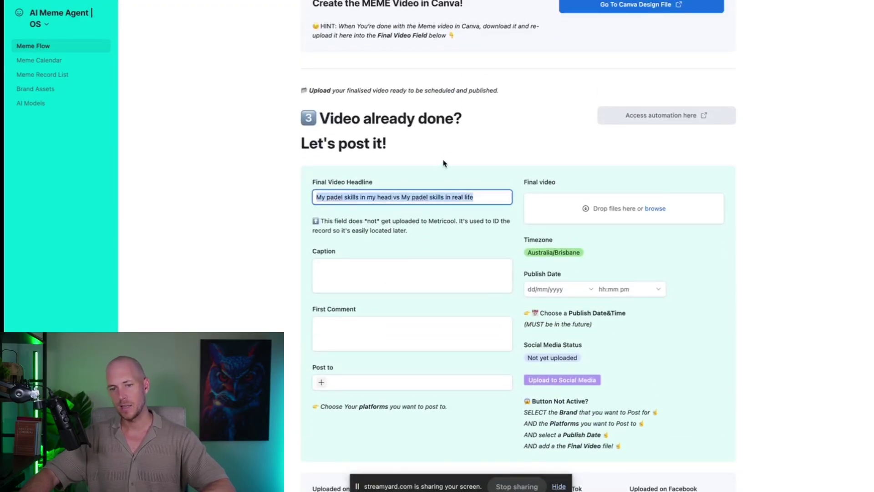
{"action": "triple_click", "coordinate": [403, 192]}
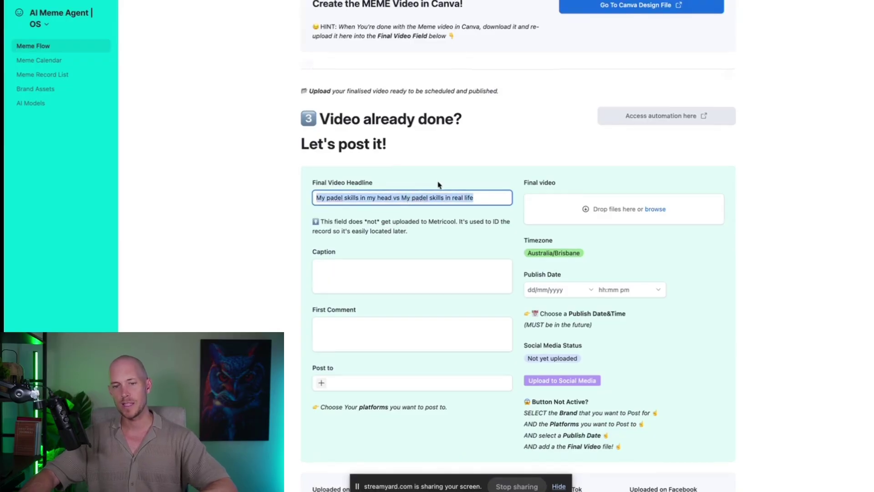
{"action": "scroll", "coordinate": [437, 185], "scroll_direction": "up", "scroll_amount": 6}
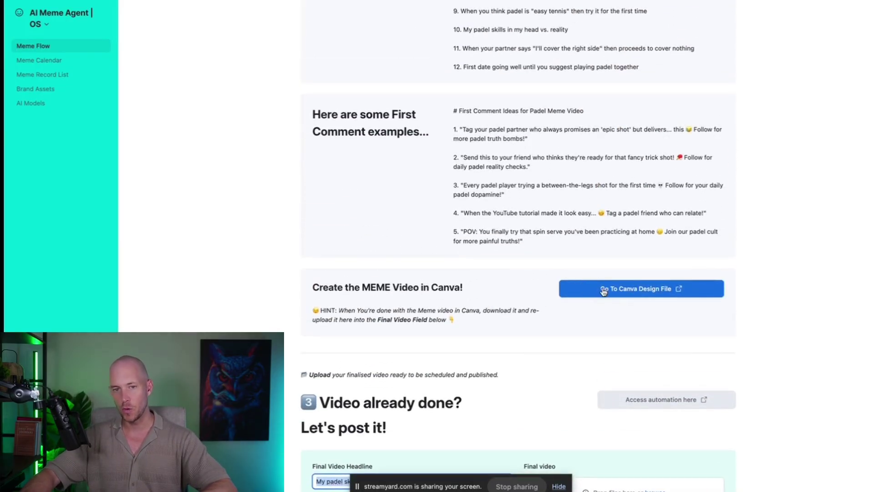
{"action": "left_click", "coordinate": [603, 292]}
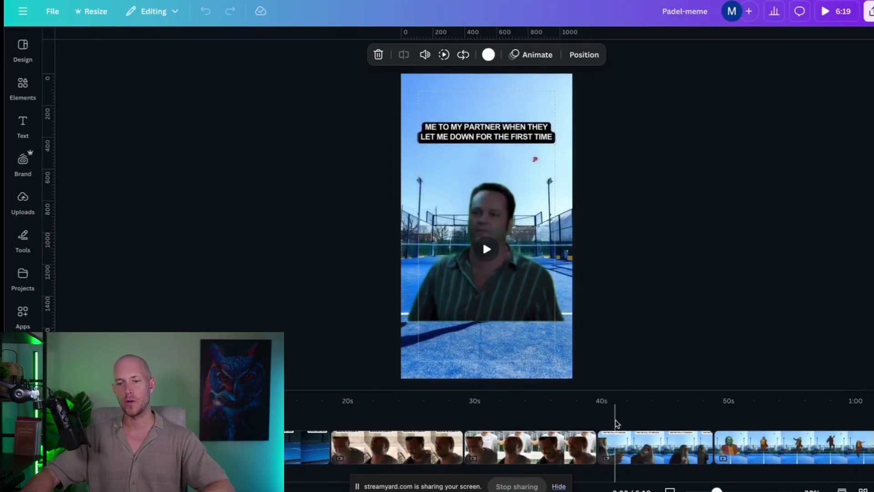
Step: Copy the previous clip's caption onto the last tennis-ball clip
{"action": "scroll", "coordinate": [637, 432], "scroll_direction": "right", "scroll_amount": 15}
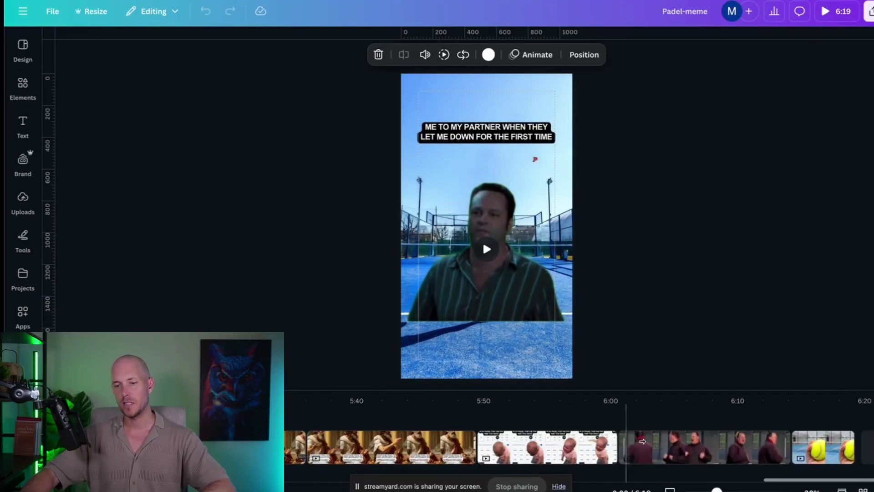
{"action": "left_click", "coordinate": [828, 449]}
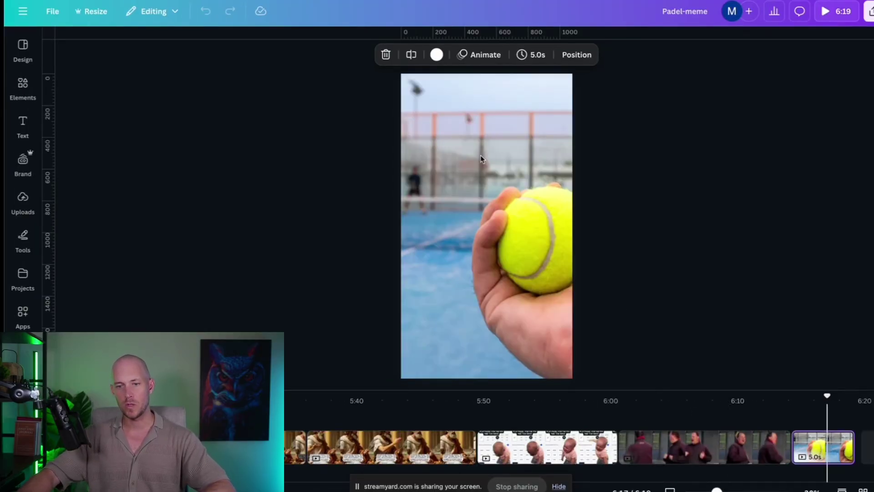
{"action": "left_click", "coordinate": [716, 448]}
{"action": "left_click", "coordinate": [524, 122]}
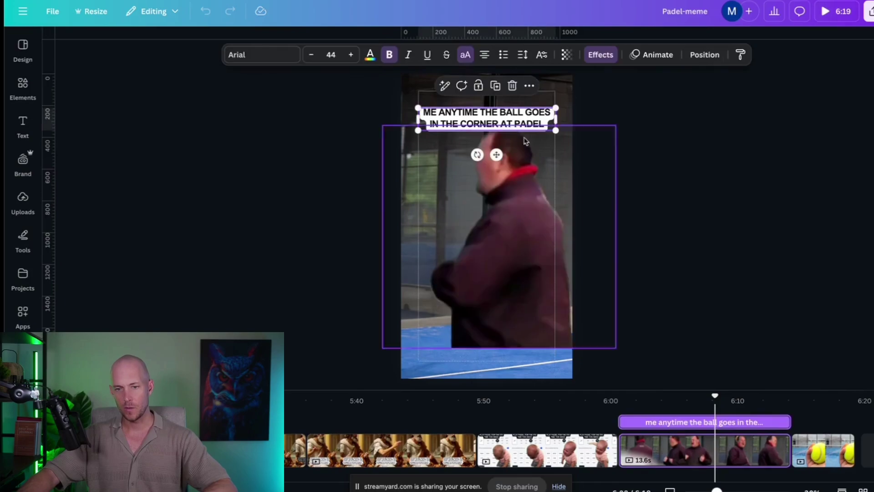
{"action": "key", "text": "ctrl+c"}
{"action": "left_click", "coordinate": [823, 449]}
{"action": "key", "text": "ctrl+v"}
{"action": "key", "text": "ctrl+v"}
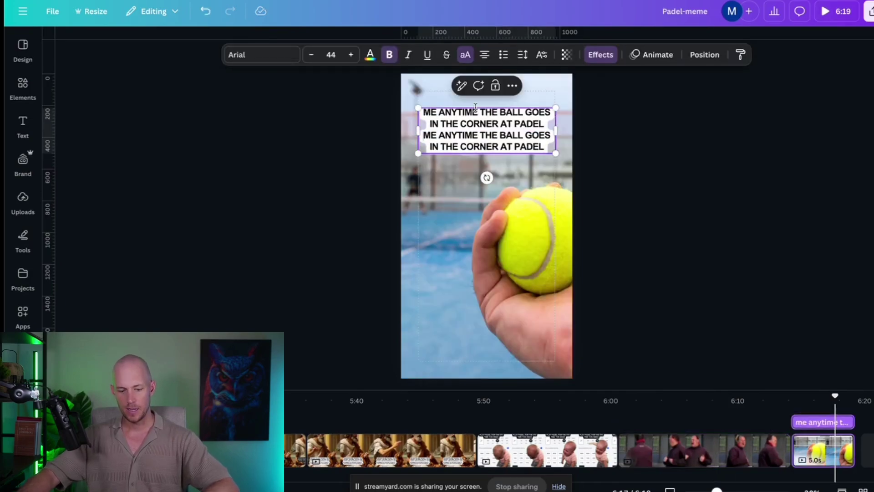
{"action": "left_click", "coordinate": [648, 185]}
Step: Replace that caption with the Airtable headline and break it onto separate lines around VS
{"action": "key", "text": "ctrl+Tab"}
{"action": "scroll", "coordinate": [397, 278], "scroll_direction": "down", "scroll_amount": 5}
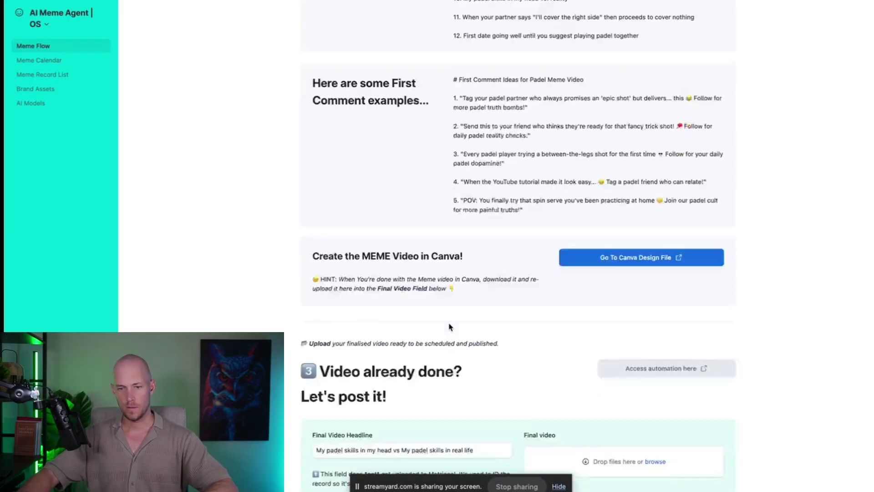
{"action": "triple_click", "coordinate": [398, 279]}
{"action": "key", "text": "ctrl+c"}
{"action": "key", "text": "ctrl+Tab"}
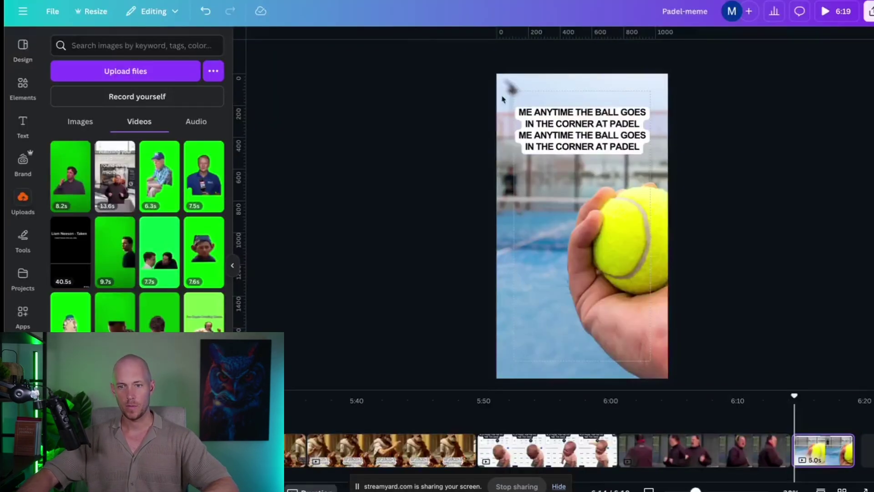
{"action": "left_click_drag", "start_coordinate": [518, 112], "coordinate": [637, 122]}
{"action": "key", "text": "ctrl+v"}
{"action": "key", "text": "ctrl+a"}
{"action": "key", "text": "ctrl+v"}
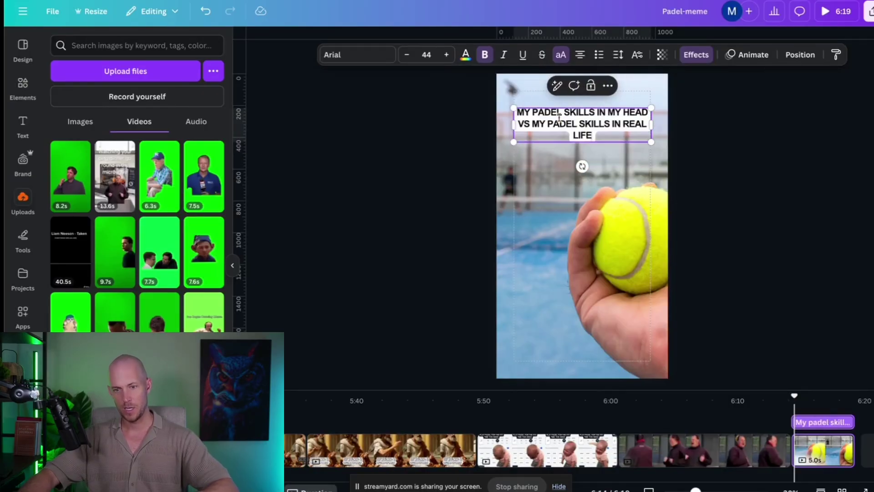
{"action": "left_click", "coordinate": [533, 123]}
{"action": "key", "text": "Return"}
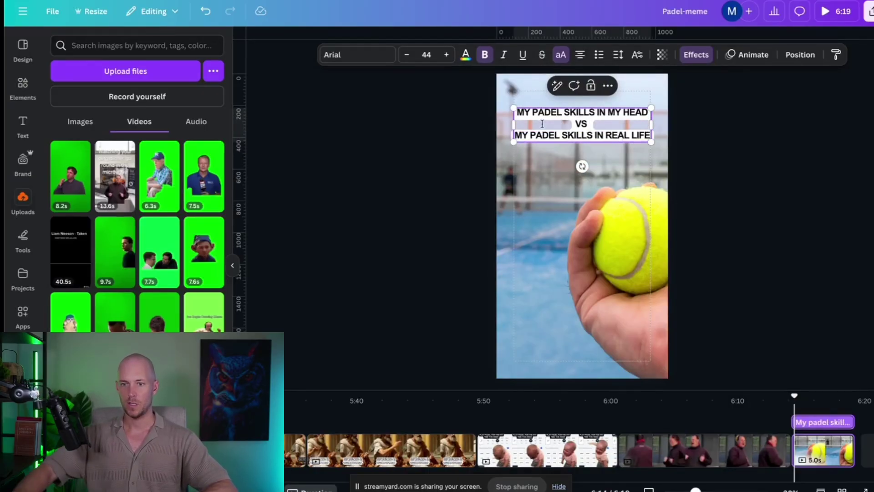
{"action": "left_click", "coordinate": [771, 160]}
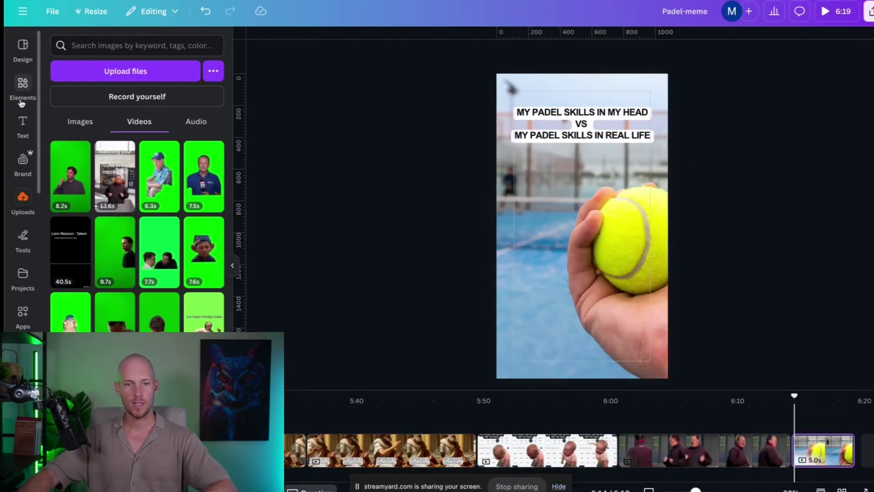
Step: Add the 8.2s green-screen clip and crop its top and bottom below the caption
{"action": "mouse_move", "coordinate": [60, 152]}
{"action": "left_click", "coordinate": [63, 193]}
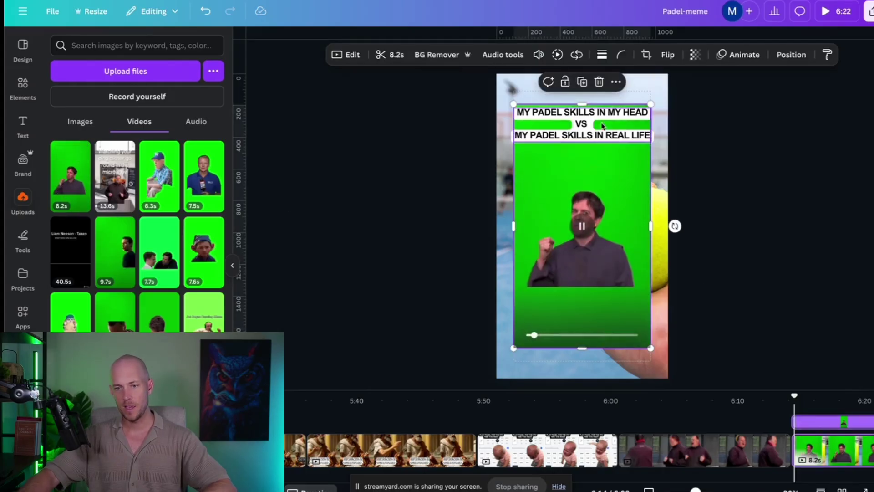
{"action": "left_click_drag", "start_coordinate": [582, 103], "coordinate": [583, 183]}
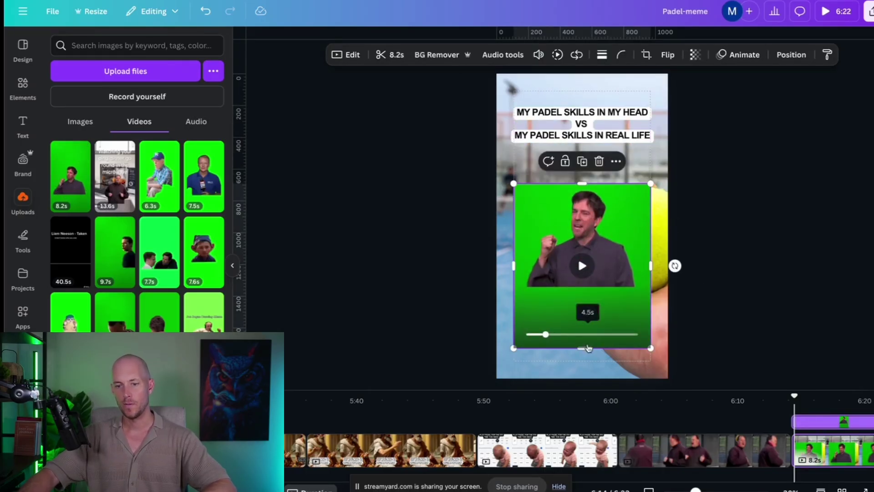
{"action": "left_click_drag", "start_coordinate": [583, 348], "coordinate": [580, 290]}
Step: Remove the clip's green background with BG Remover, enlarge it from both corners and centre it
{"action": "left_click", "coordinate": [347, 54]}
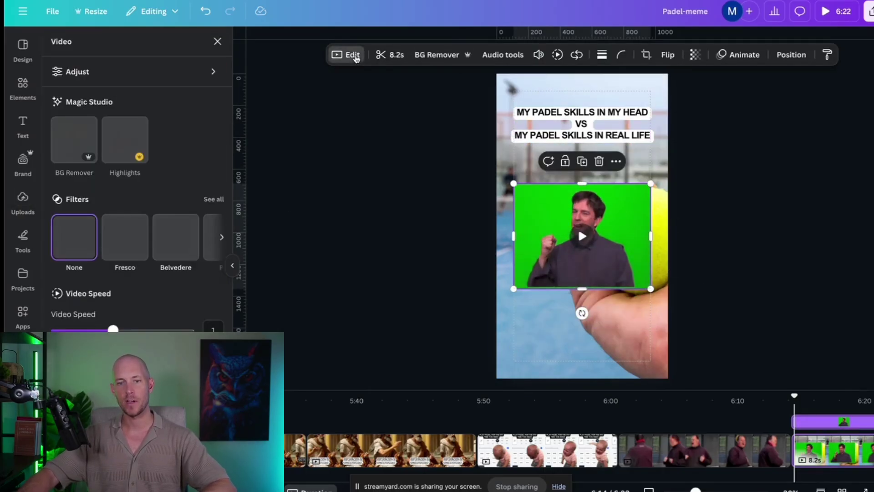
{"action": "left_click", "coordinate": [425, 57]}
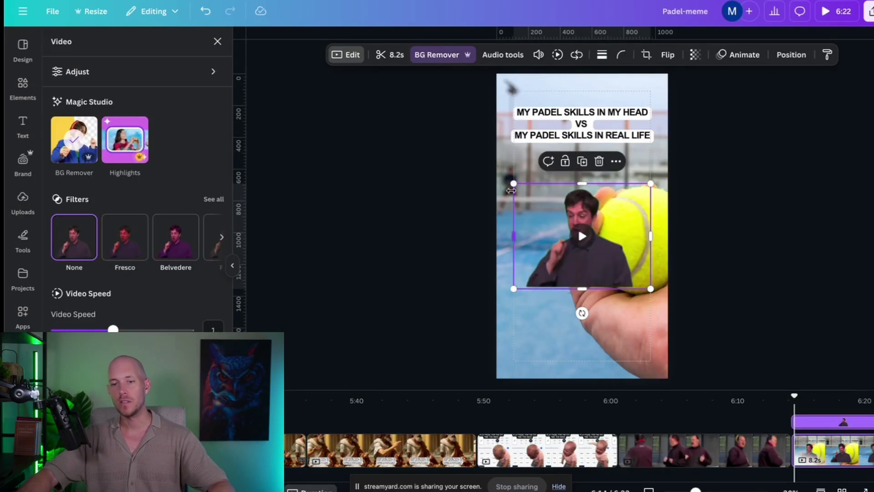
{"action": "left_click_drag", "start_coordinate": [514, 184], "coordinate": [420, 112]}
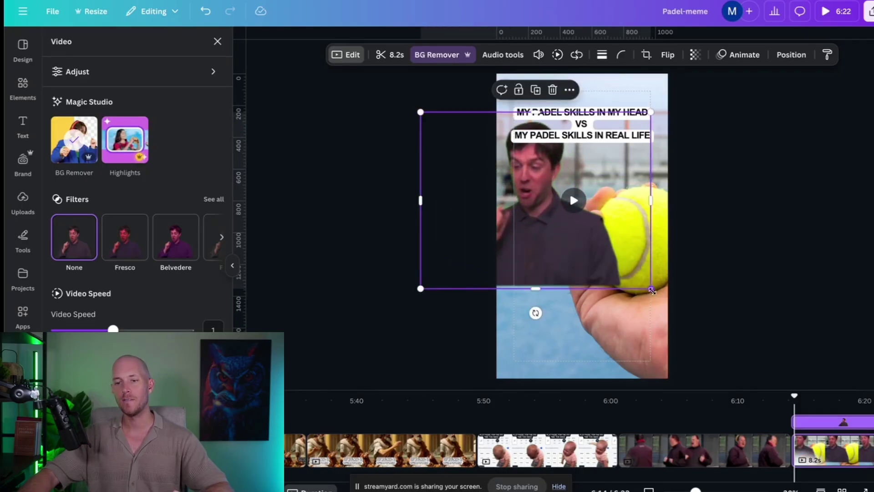
{"action": "left_click_drag", "start_coordinate": [652, 289], "coordinate": [714, 318]}
{"action": "left_click_drag", "start_coordinate": [554, 255], "coordinate": [583, 280]}
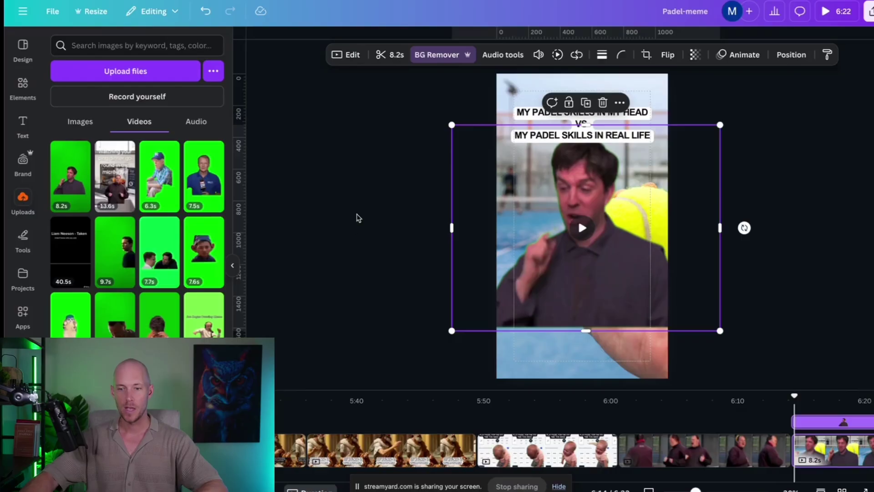
Step: Download only the current page 44 as an MP4 video from Share > Download
{"action": "left_click", "coordinate": [613, 110]}
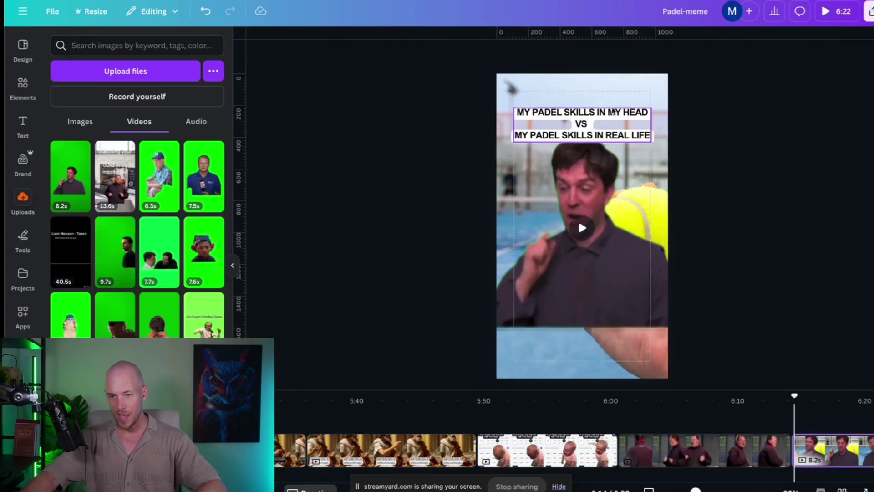
{"action": "left_click", "coordinate": [804, 80]}
{"action": "left_click", "coordinate": [870, 13]}
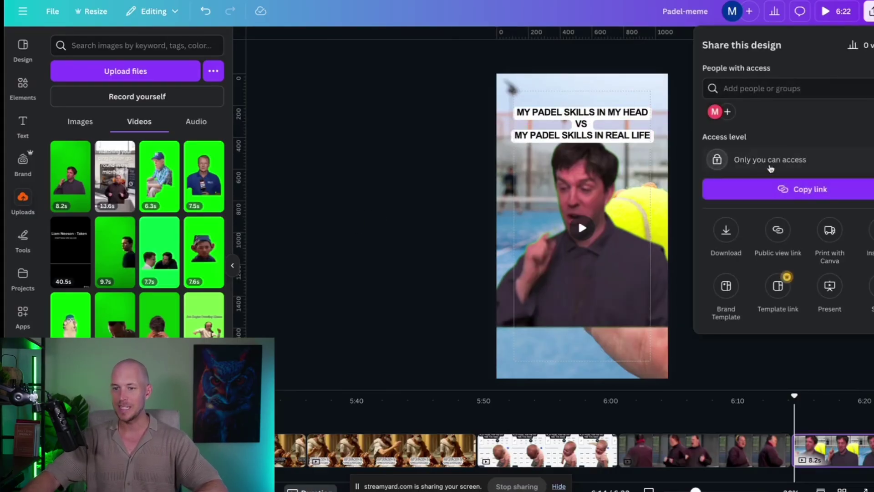
{"action": "left_click", "coordinate": [726, 230]}
{"action": "left_click", "coordinate": [838, 195]}
{"action": "left_click", "coordinate": [815, 219]}
{"action": "left_click", "coordinate": [783, 244]}
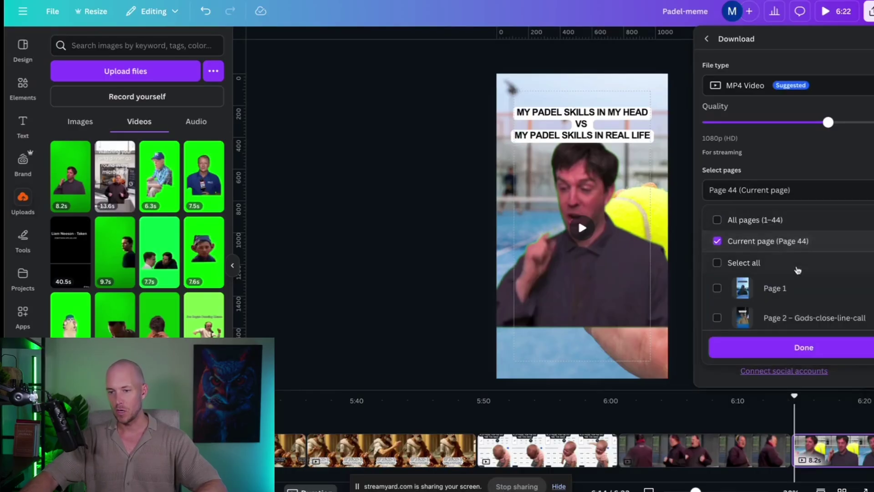
{"action": "left_click", "coordinate": [805, 347]}
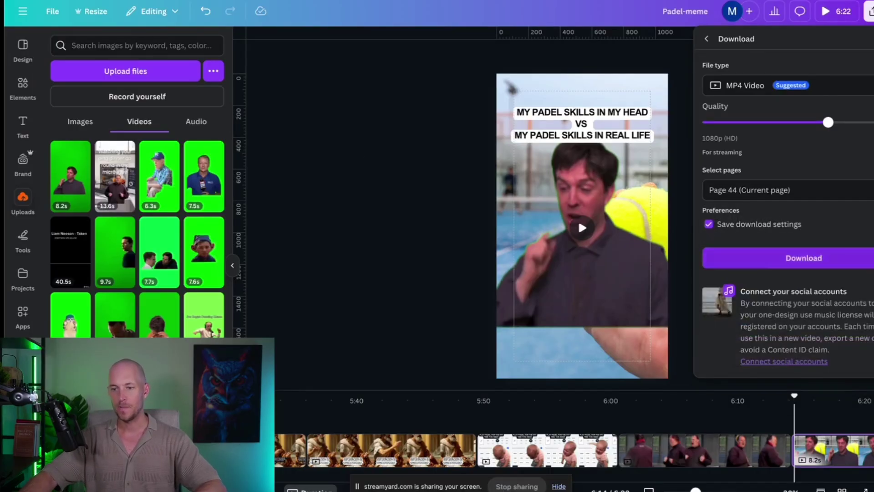
{"action": "left_click", "coordinate": [804, 257]}
{"action": "left_click", "coordinate": [73, 1]}
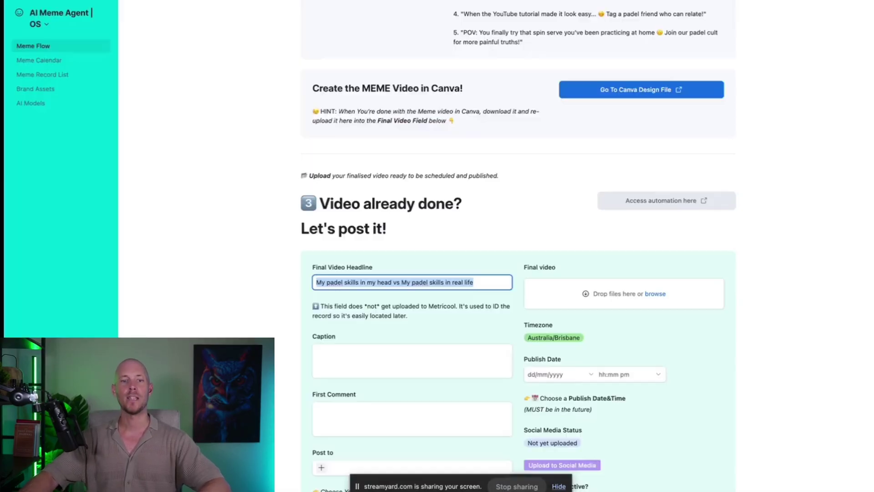
Step: Add youtube_shorts, instagram_reel, tiktok and facebook_reel under Post to
{"action": "left_click", "coordinate": [217, 254]}
{"action": "scroll", "coordinate": [355, 159], "scroll_direction": "down", "scroll_amount": 3}
{"action": "scroll", "coordinate": [394, 144], "scroll_direction": "up", "scroll_amount": 8}
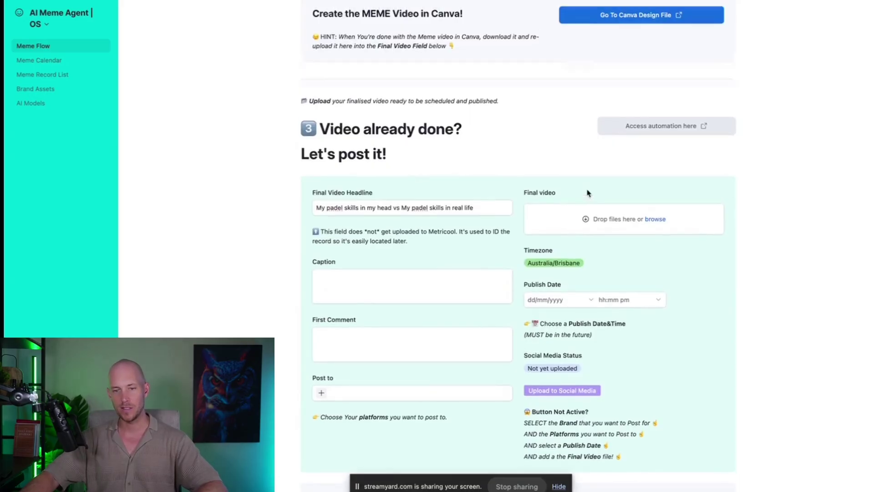
{"action": "scroll", "coordinate": [378, 319], "scroll_direction": "down", "scroll_amount": 8}
{"action": "left_click", "coordinate": [318, 160]}
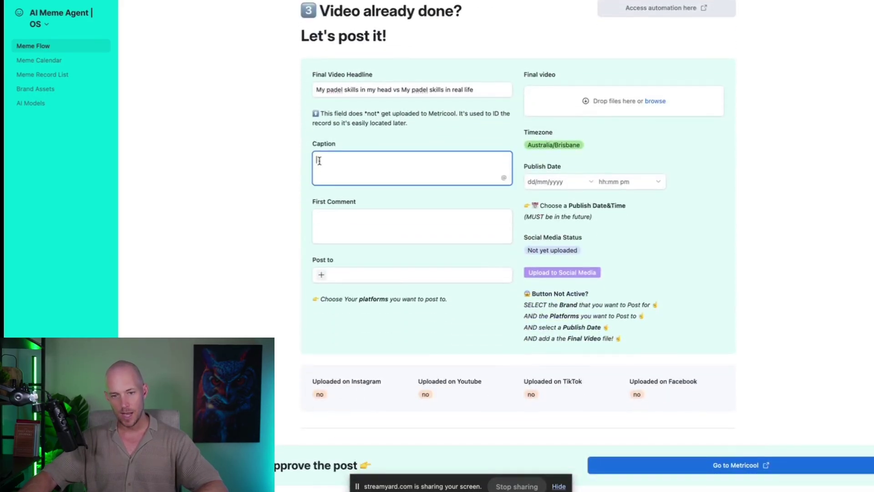
{"action": "left_click", "coordinate": [332, 217]}
{"action": "left_click", "coordinate": [322, 274]}
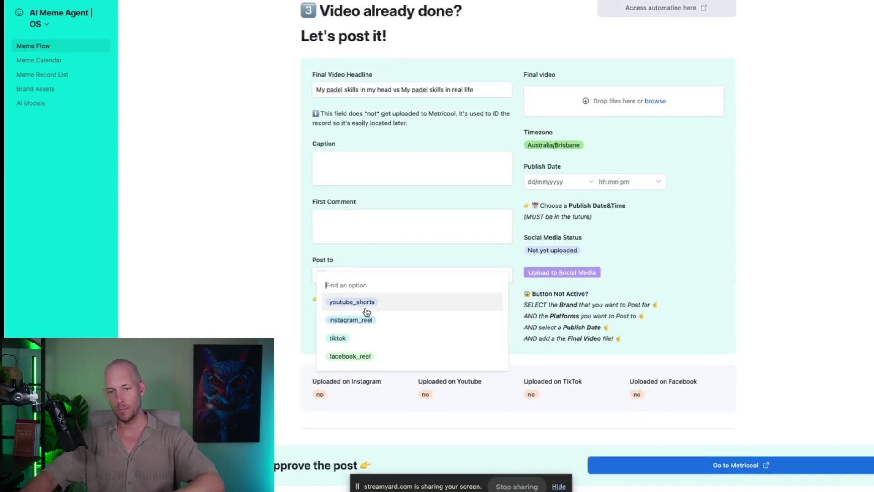
{"action": "left_click", "coordinate": [351, 302]}
{"action": "left_click", "coordinate": [382, 275]}
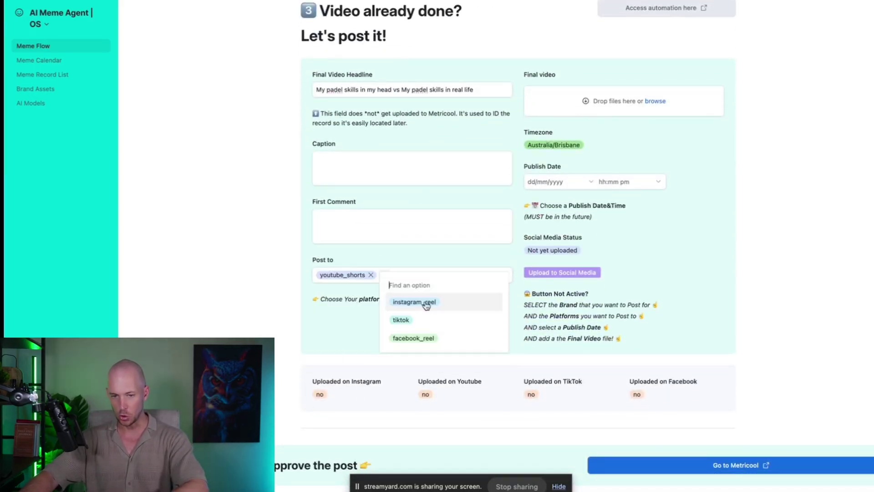
{"action": "left_click", "coordinate": [406, 302]}
{"action": "left_click", "coordinate": [444, 274]}
{"action": "left_click", "coordinate": [469, 306]}
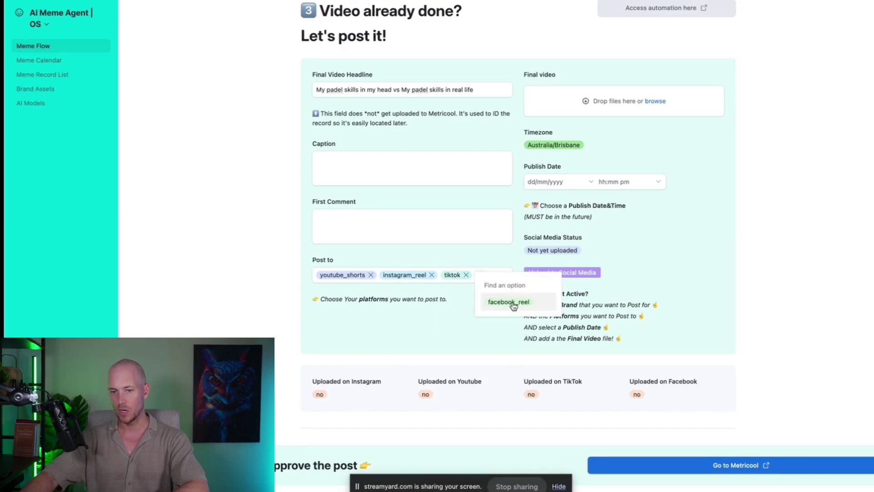
{"action": "left_click", "coordinate": [504, 302]}
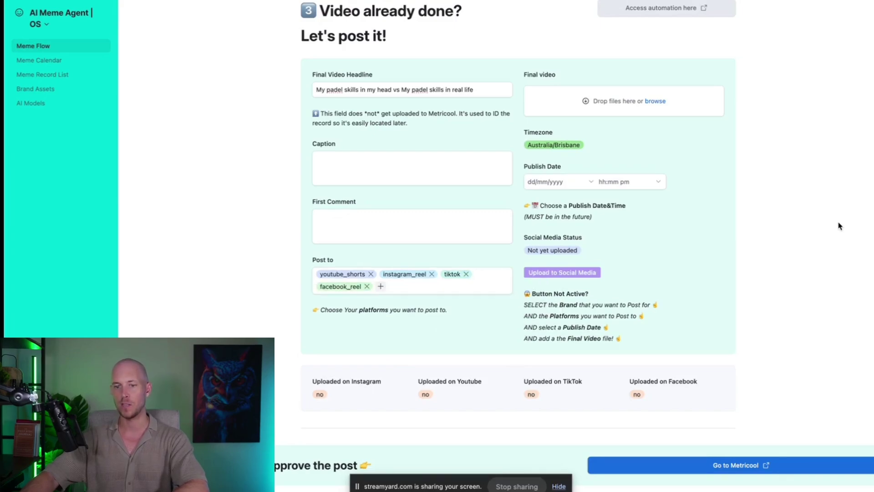
Step: Set the publish date to 4 April 2025
{"action": "left_click", "coordinate": [562, 179]}
{"action": "left_click", "coordinate": [654, 252]}
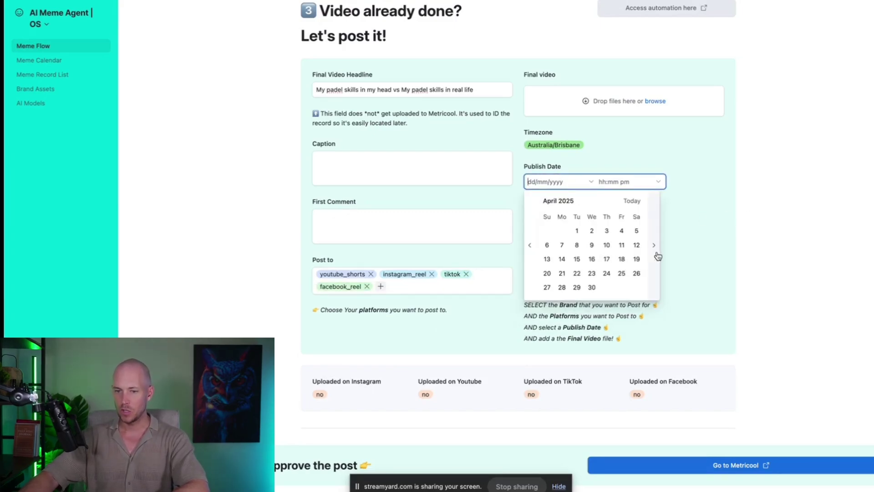
{"action": "left_click", "coordinate": [622, 231]}
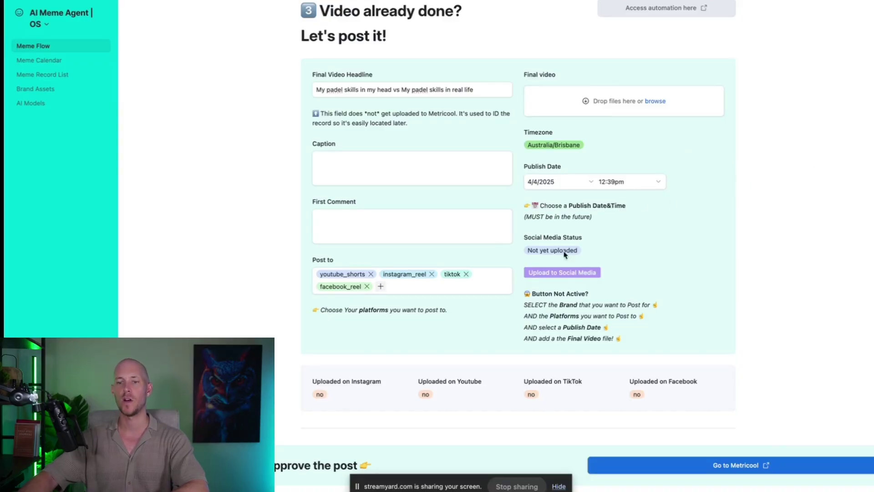
Step: Fill First Comment with example 1's closing line, 'Follow for more padel truth bombs!'
{"action": "scroll", "coordinate": [607, 111], "scroll_direction": "up", "scroll_amount": 6}
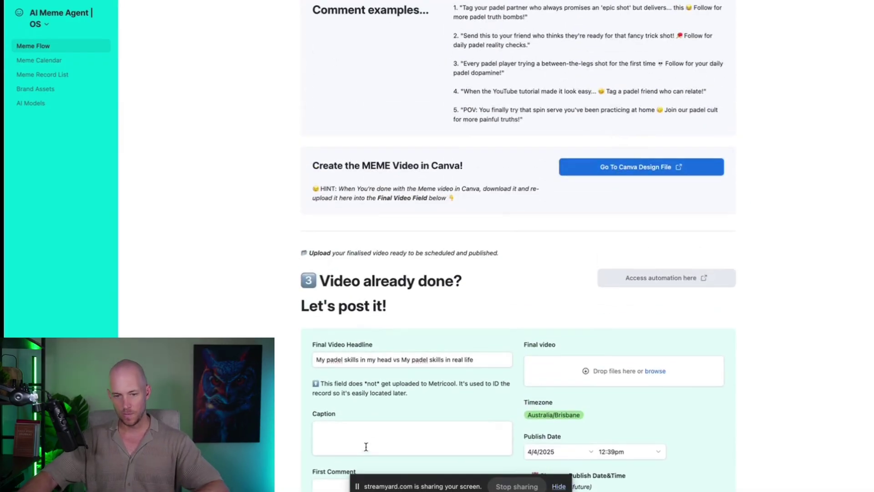
{"action": "scroll", "coordinate": [599, 151], "scroll_direction": "up", "scroll_amount": 4}
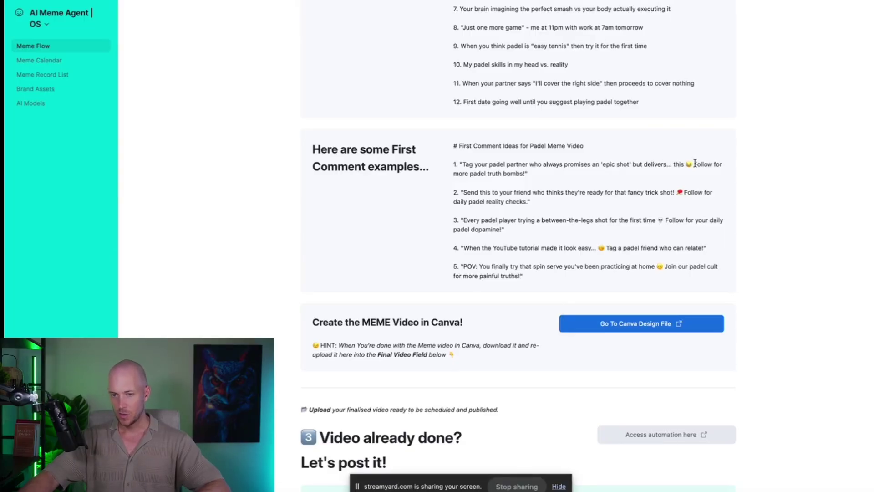
{"action": "left_click_drag", "start_coordinate": [694, 164], "coordinate": [543, 174]}
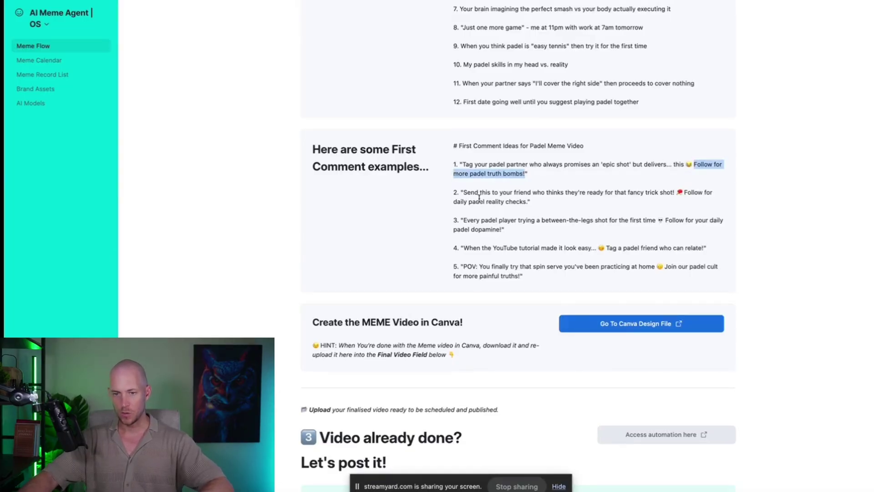
{"action": "scroll", "coordinate": [410, 255], "scroll_direction": "down", "scroll_amount": 10}
{"action": "left_click", "coordinate": [398, 193]}
Step: Paste example 1's opening 'tag your padel partner' line as the Caption
{"action": "scroll", "coordinate": [433, 182], "scroll_direction": "up", "scroll_amount": 10}
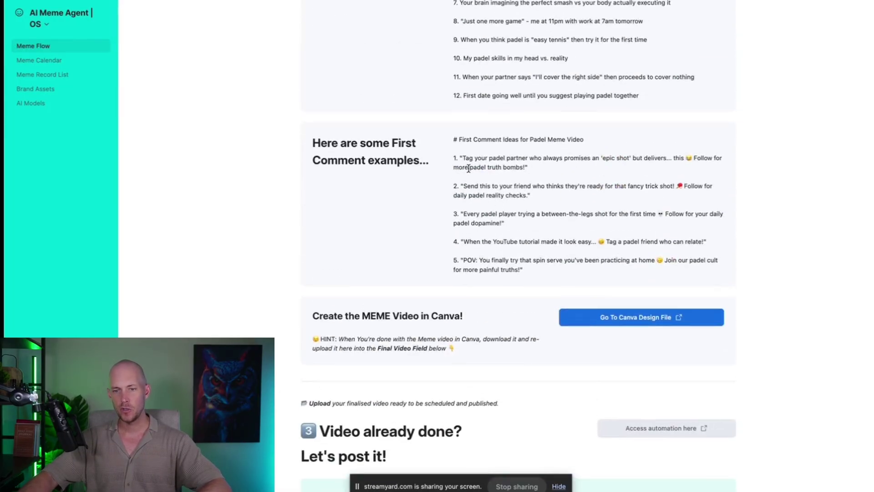
{"action": "left_click_drag", "start_coordinate": [464, 160], "coordinate": [537, 157]}
{"action": "left_click_drag", "start_coordinate": [588, 158], "coordinate": [631, 158]}
{"action": "key", "text": "ctrl+c"}
{"action": "scroll", "coordinate": [345, 190], "scroll_direction": "down", "scroll_amount": 9}
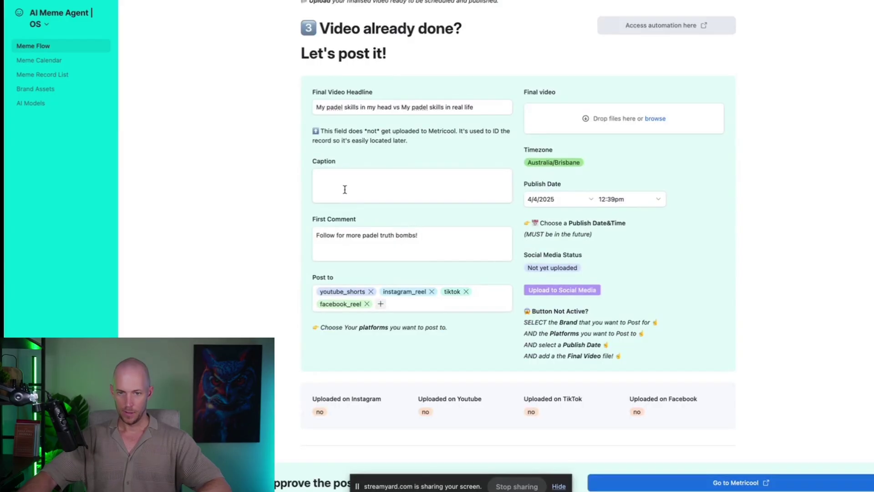
{"action": "left_click", "coordinate": [345, 189]}
{"action": "key", "text": "ctrl+v"}
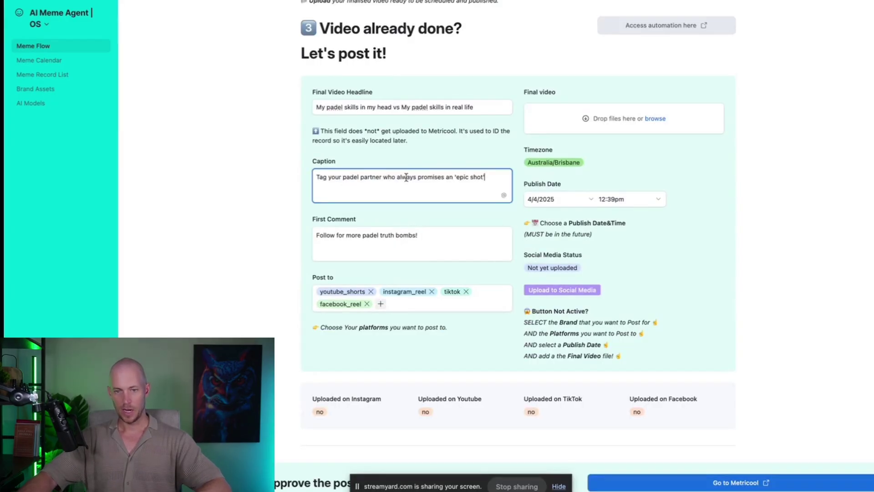
{"action": "left_click", "coordinate": [513, 163]}
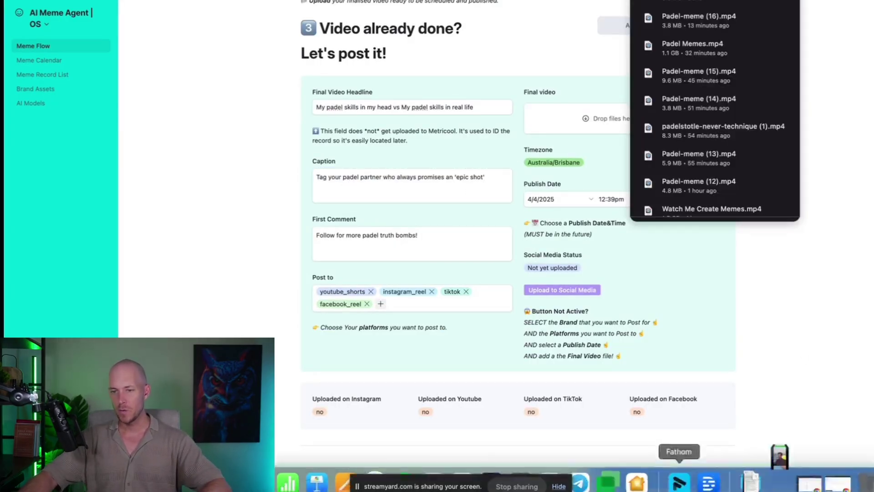
Step: Attach Padel-meme (17).mp4 as the Final video and run Upload to Social Media
{"action": "left_click", "coordinate": [781, 480]}
{"action": "left_click_drag", "start_coordinate": [780, 447], "coordinate": [620, 111]}
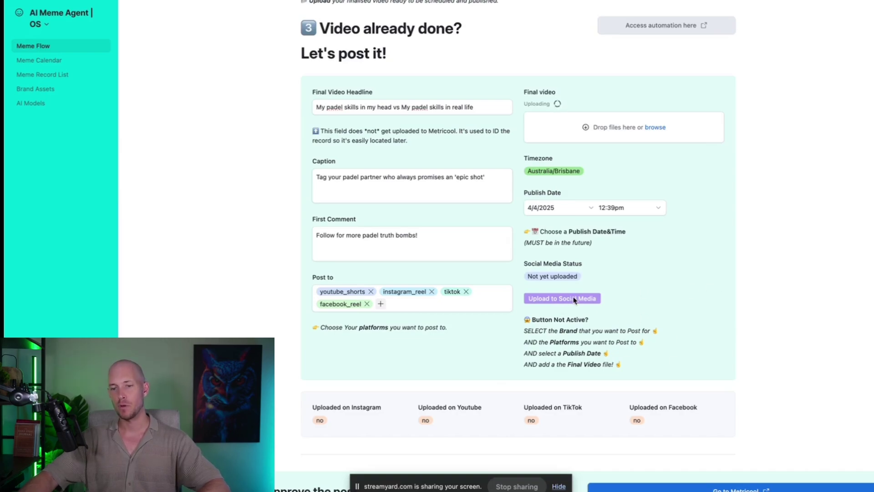
{"action": "scroll", "coordinate": [567, 255], "scroll_direction": "down", "scroll_amount": 1}
{"action": "scroll", "coordinate": [571, 205], "scroll_direction": "down", "scroll_amount": 2}
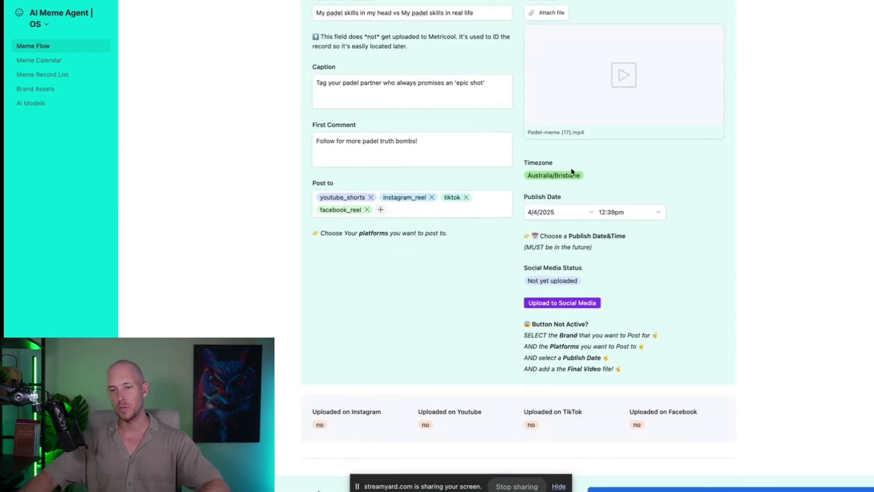
{"action": "left_click", "coordinate": [561, 304]}
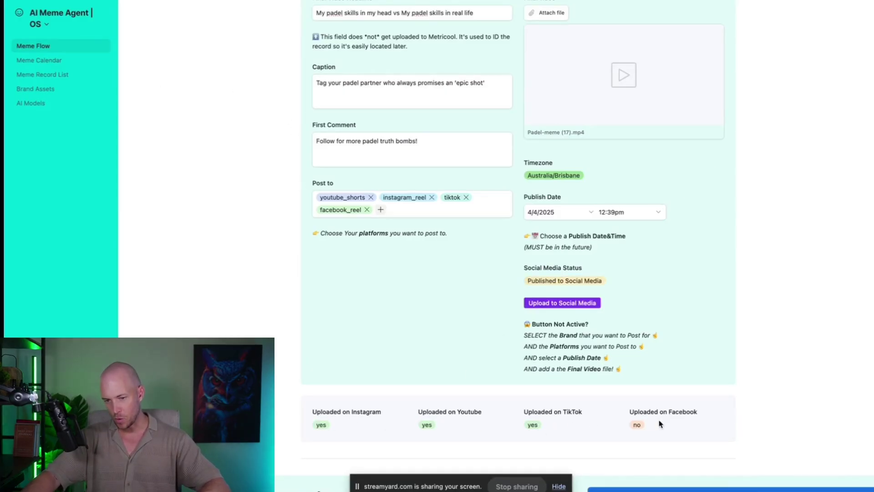
{"action": "scroll", "coordinate": [320, 405], "scroll_direction": "down", "scroll_amount": 2}
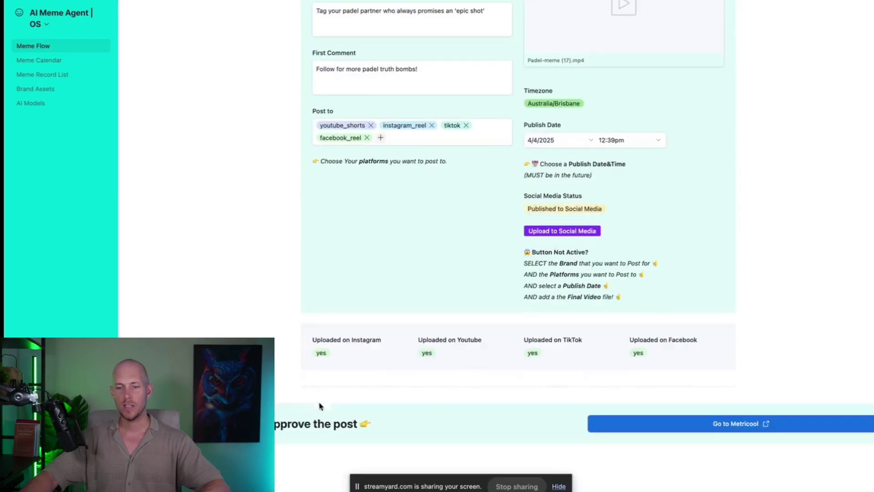
{"action": "left_click", "coordinate": [744, 422]}
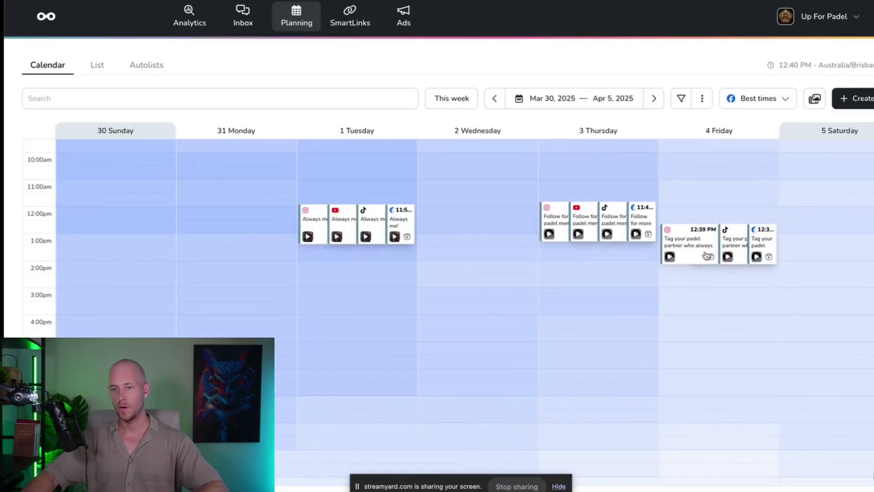
Step: Review the Friday 4 April 12:39 PM 'Tag your padel partner' Instagram post, then close the editor
{"action": "left_click", "coordinate": [708, 255]}
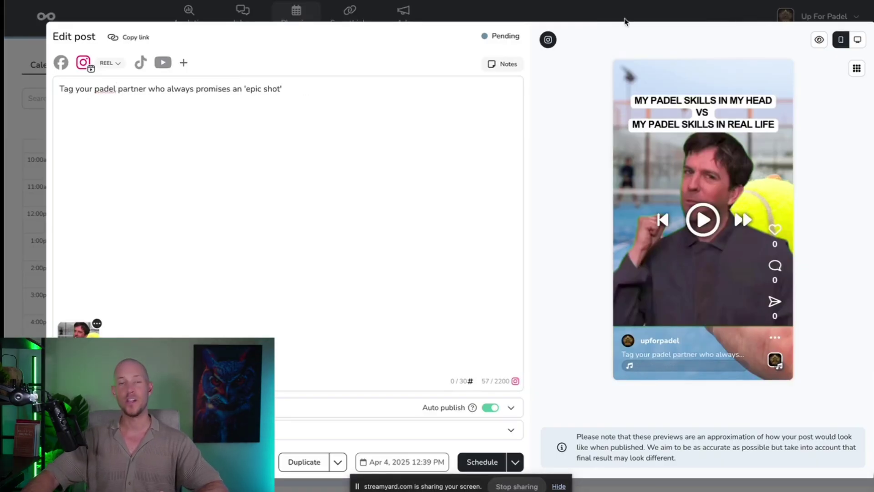
{"action": "key", "text": "Escape"}
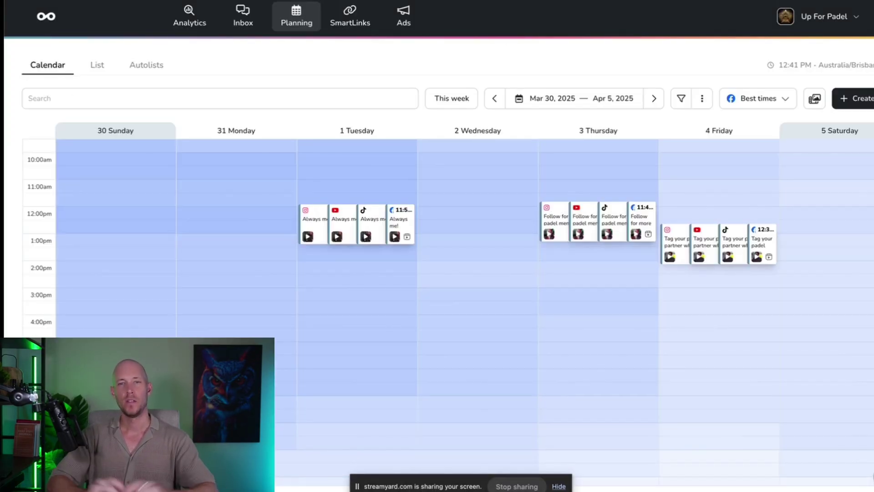